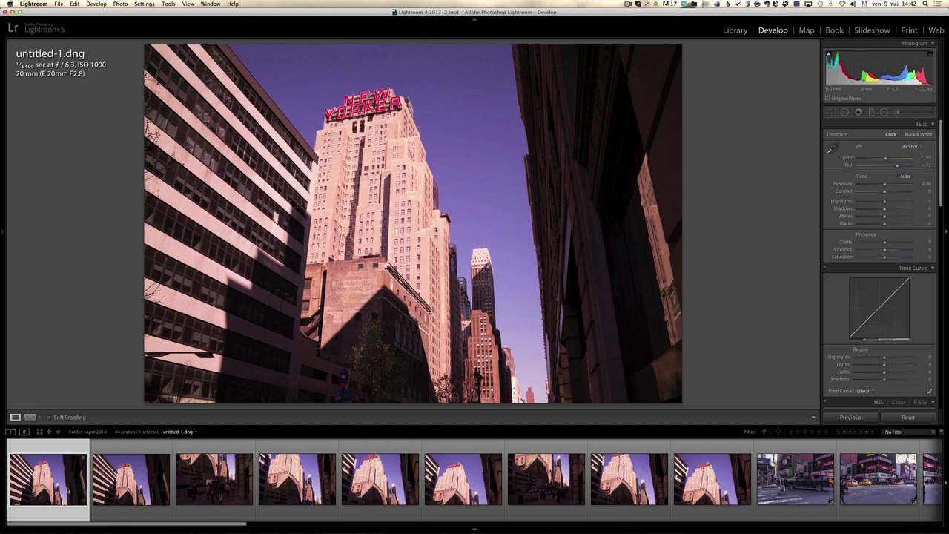
Step: Browse untitled-2, 3, 4 and 7 in the filmstrip, then select the Empire State street photo untitled-13.dng
drag(178, 525, 151, 525)
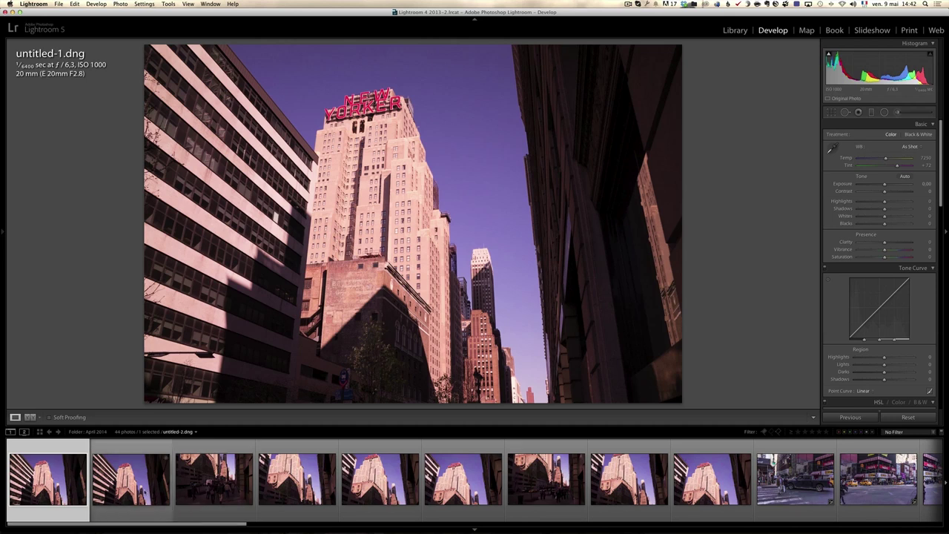
click(143, 490)
click(203, 491)
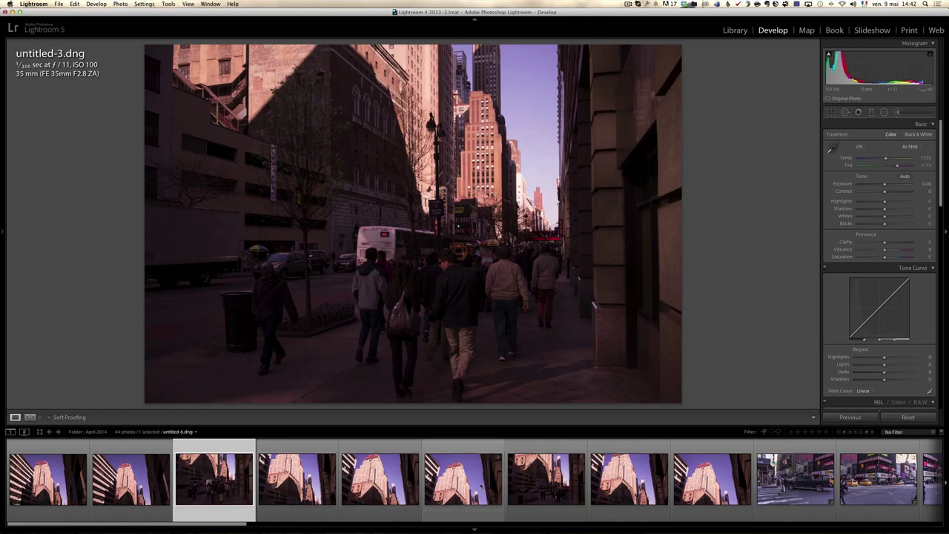
click(297, 478)
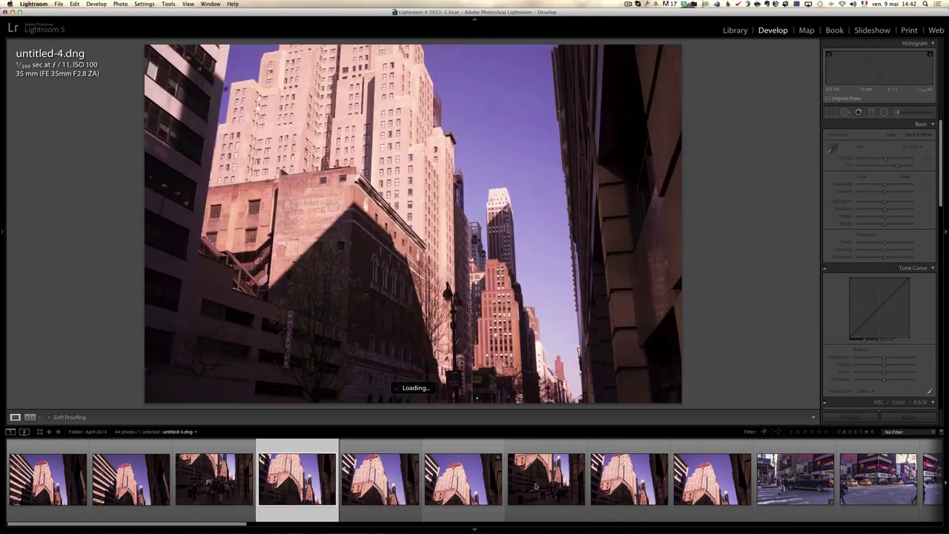
click(545, 478)
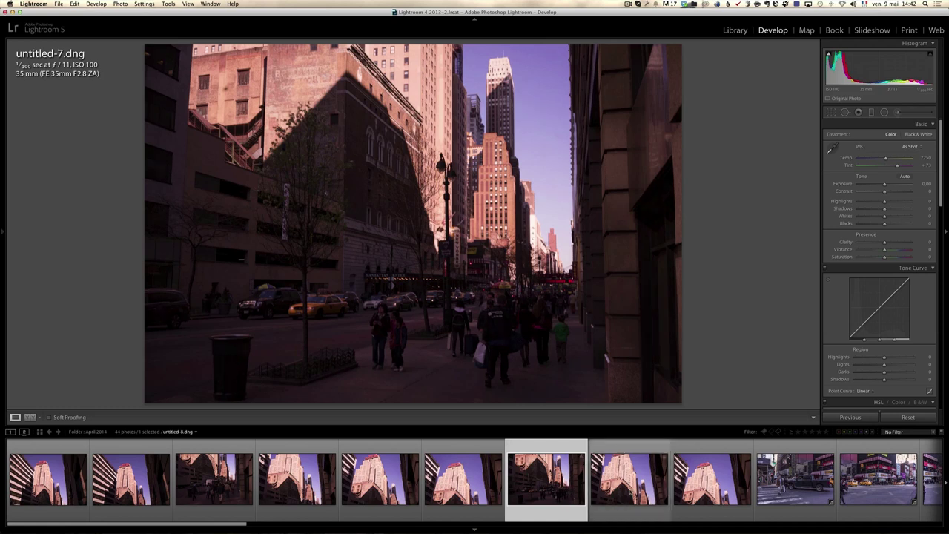
drag(241, 527, 398, 528)
click(425, 478)
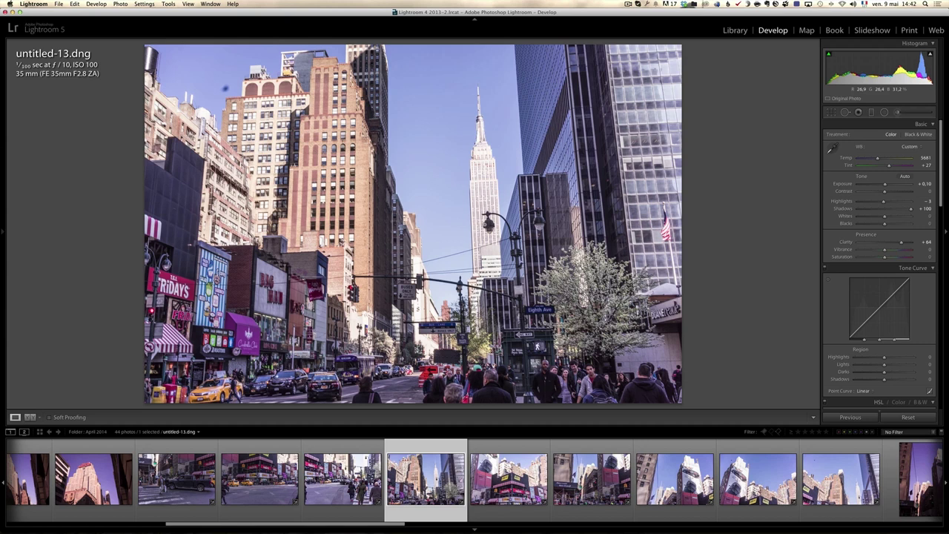
Step: Scroll the filmstrip further along toward the later frames
drag(402, 522, 484, 527)
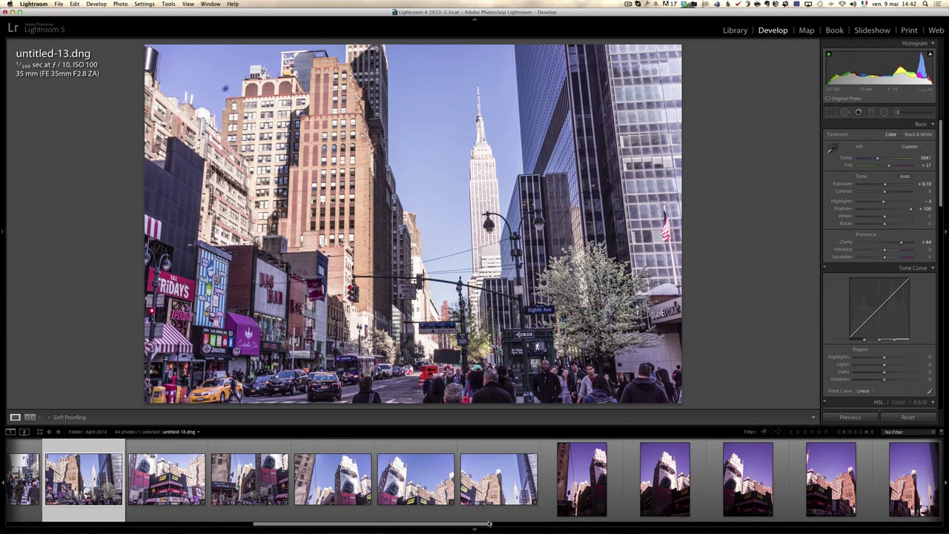
drag(488, 525, 554, 525)
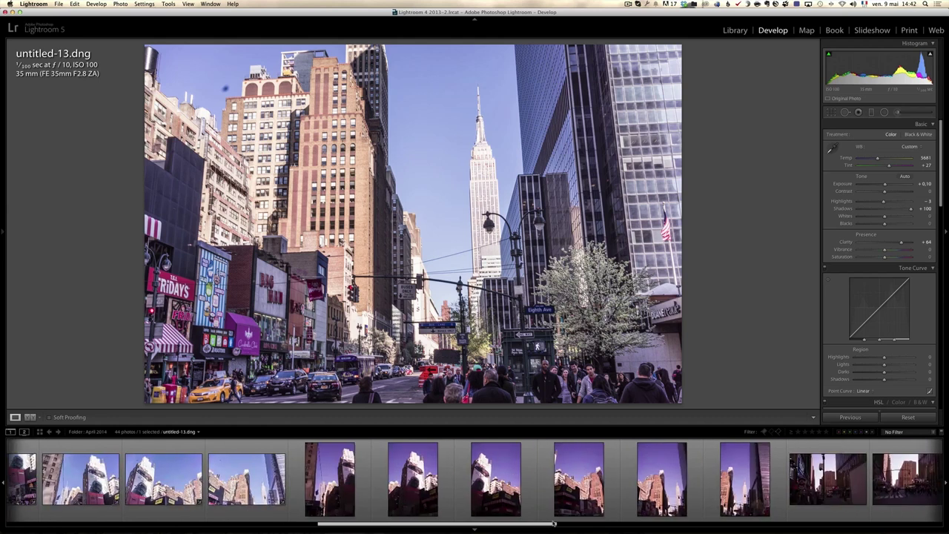
drag(554, 524, 655, 521)
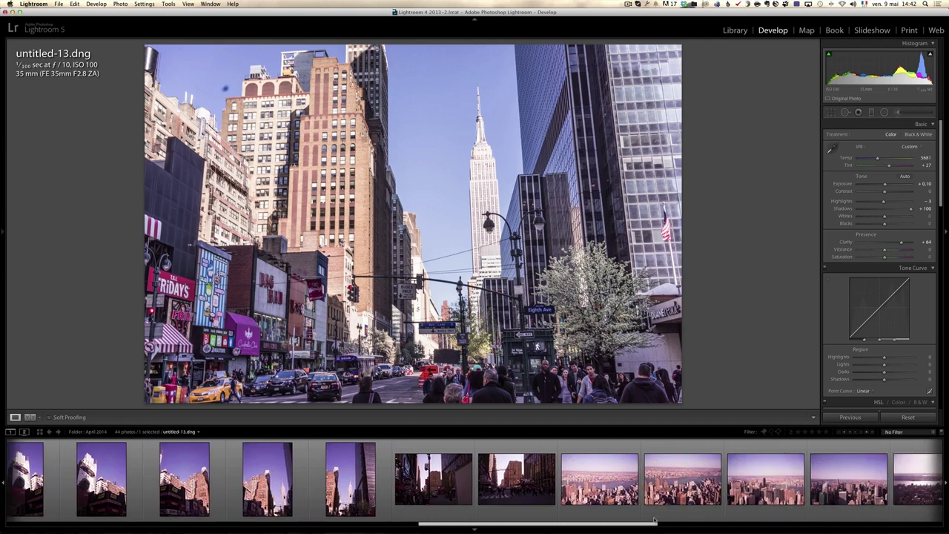
drag(654, 520, 680, 519)
Step: Open aerial photo untitled-27, show date and dimensions in the info overlay, and browse untitled-28 to 31
click(523, 478)
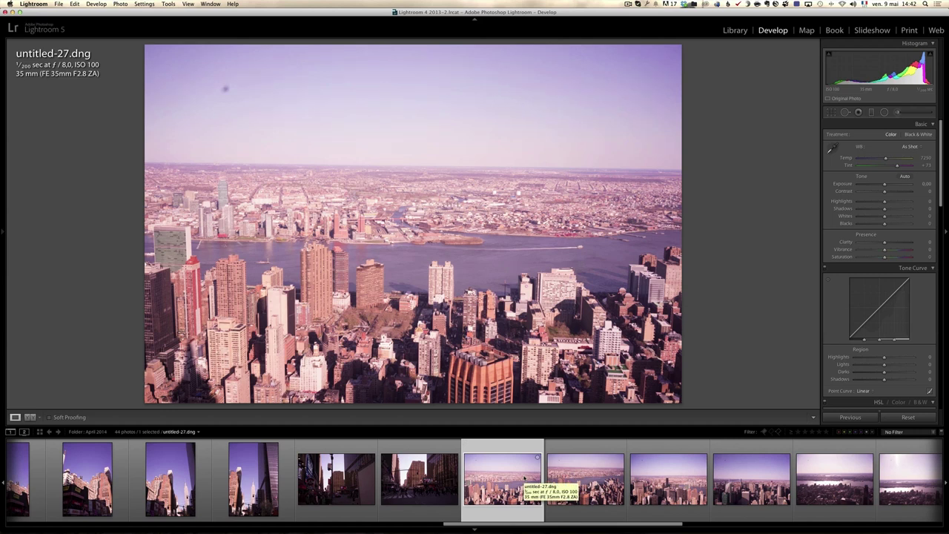
key(i)
key(i)
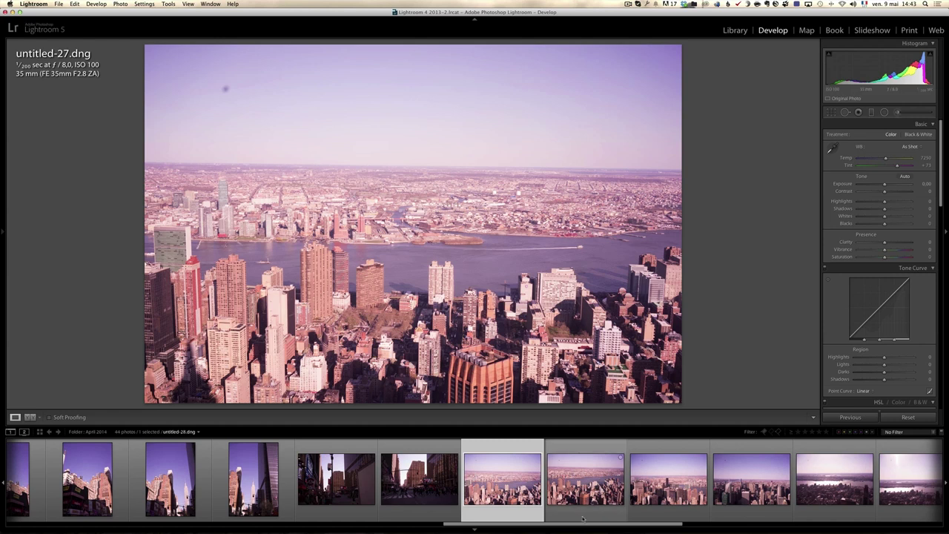
drag(583, 525, 612, 525)
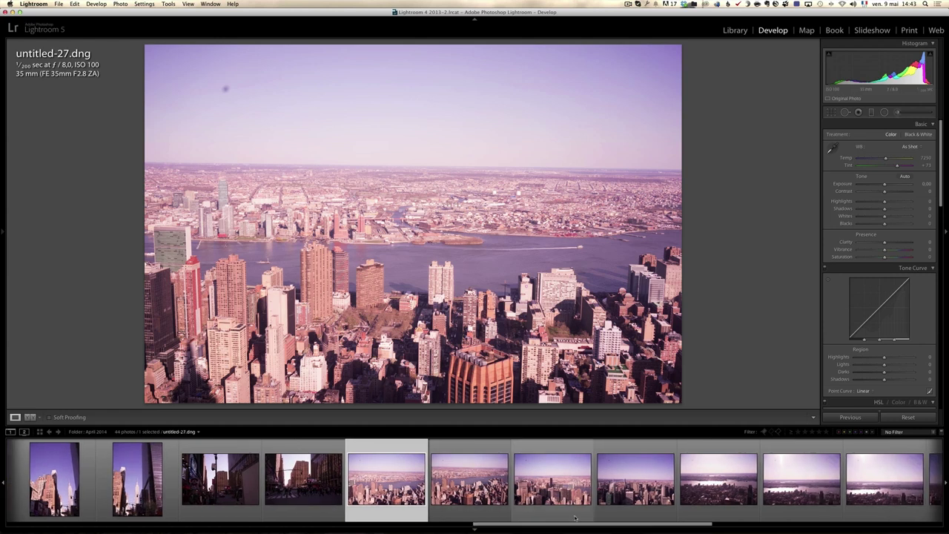
click(491, 490)
click(552, 478)
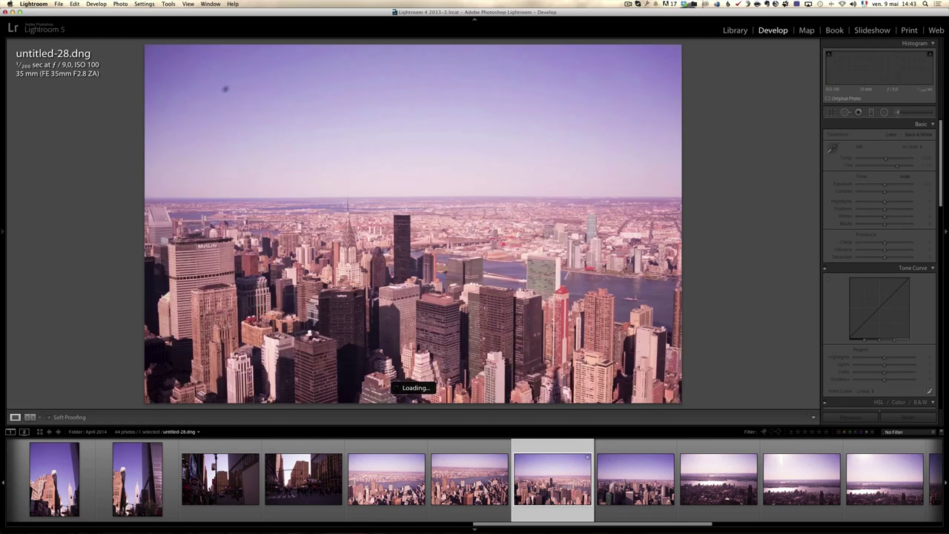
click(635, 478)
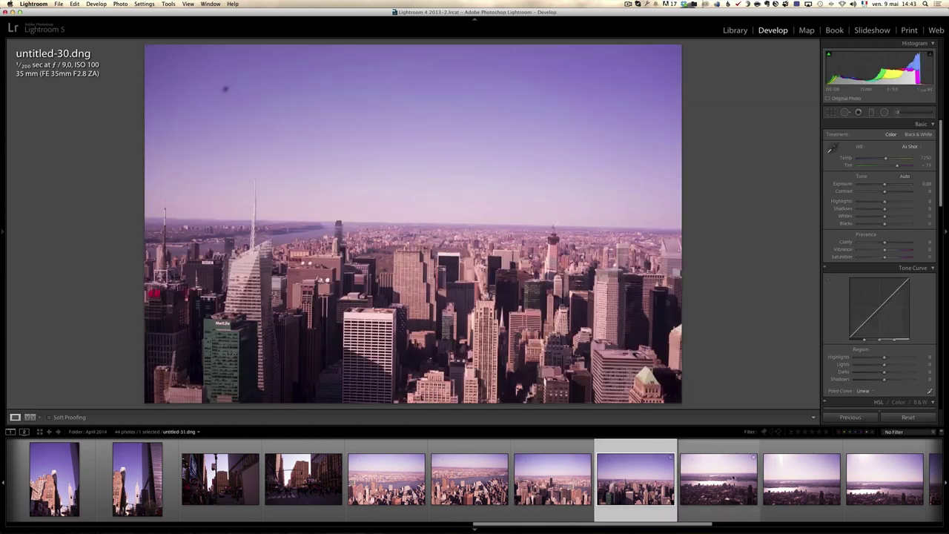
click(718, 478)
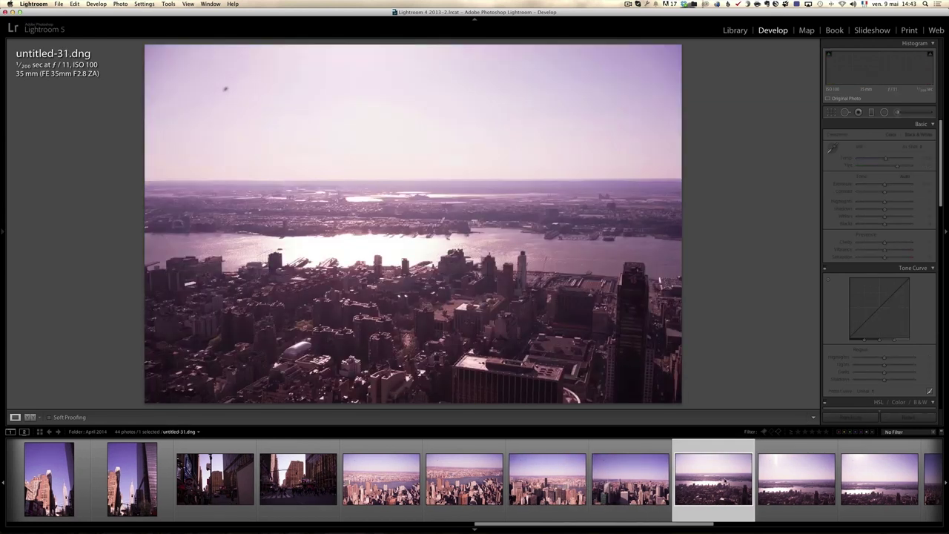
Step: Step through untitled-32 to 36 and select the lower Manhattan panorama untitled-37.dng
drag(701, 525, 749, 527)
key(Right)
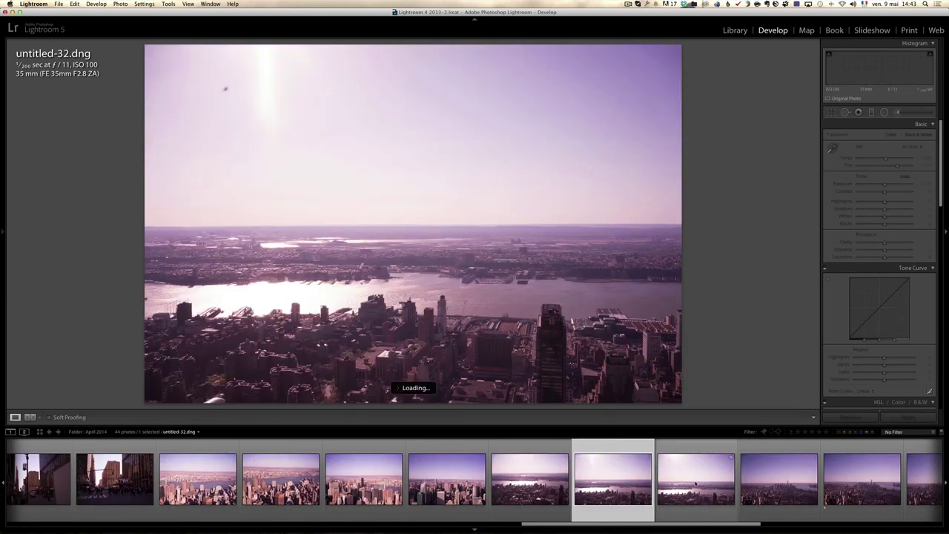
key(Right)
drag(673, 527, 728, 527)
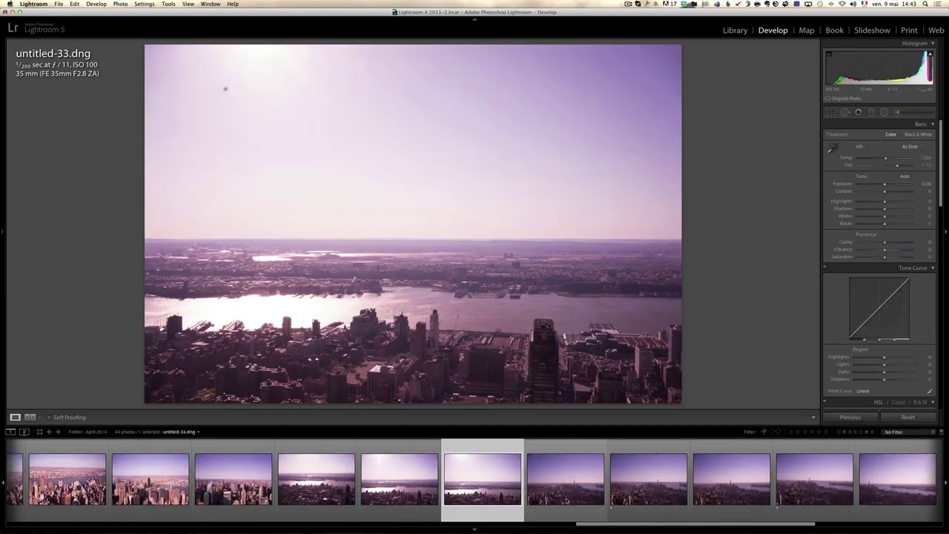
key(Right)
click(641, 491)
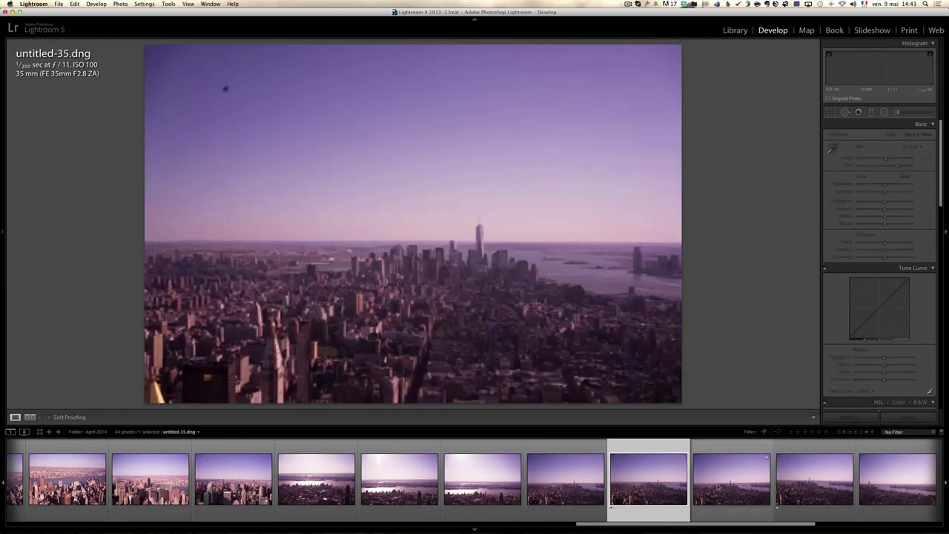
click(725, 486)
scroll(667, 493, down, 3)
click(594, 498)
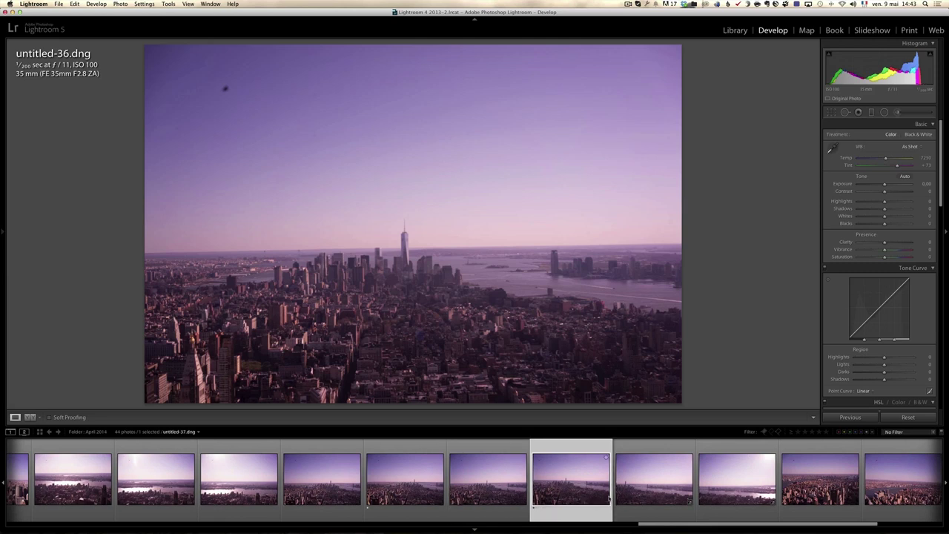
Step: Browse onward through untitled-38 to untitled-42
click(660, 491)
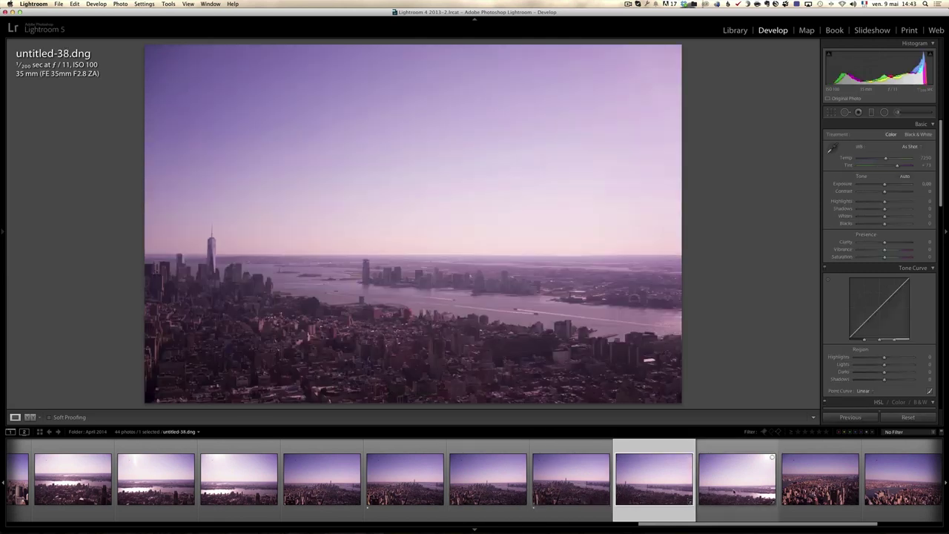
click(705, 491)
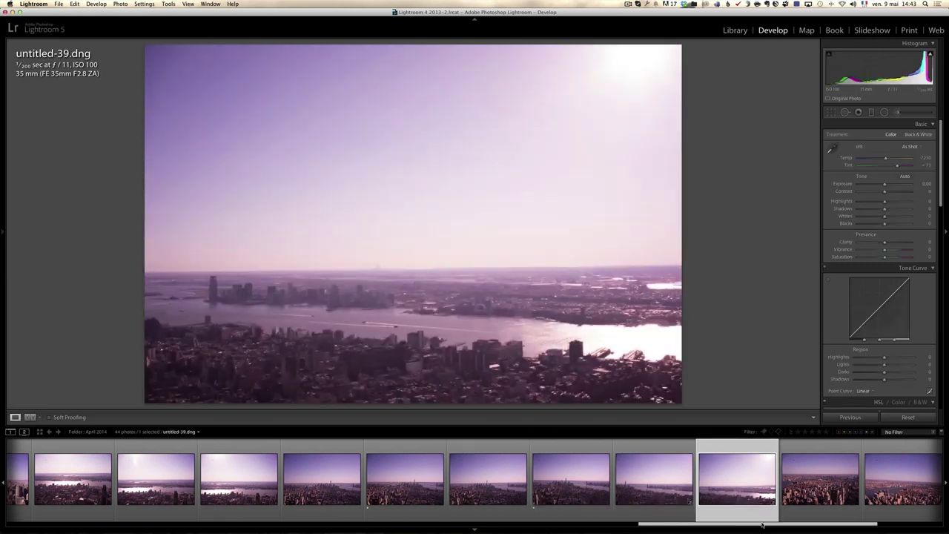
drag(764, 523, 828, 523)
click(568, 479)
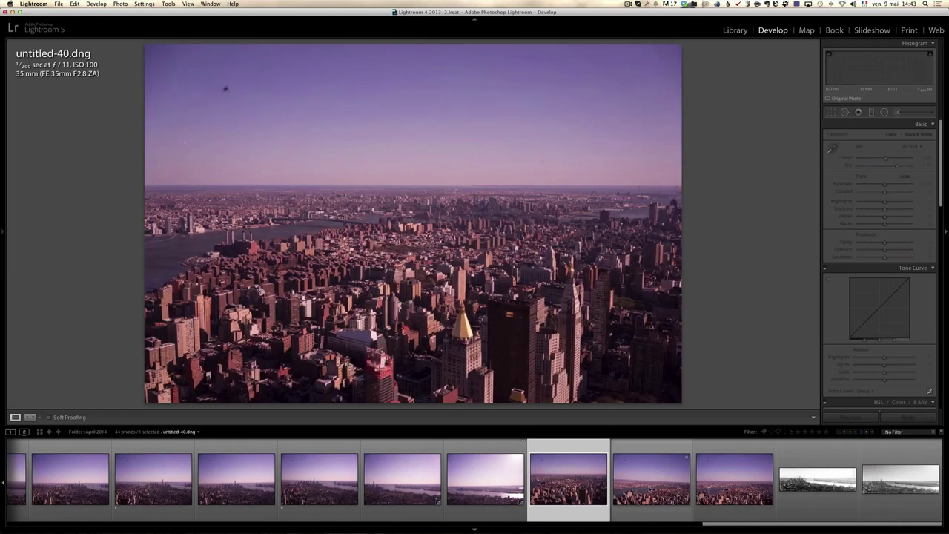
click(651, 479)
click(728, 483)
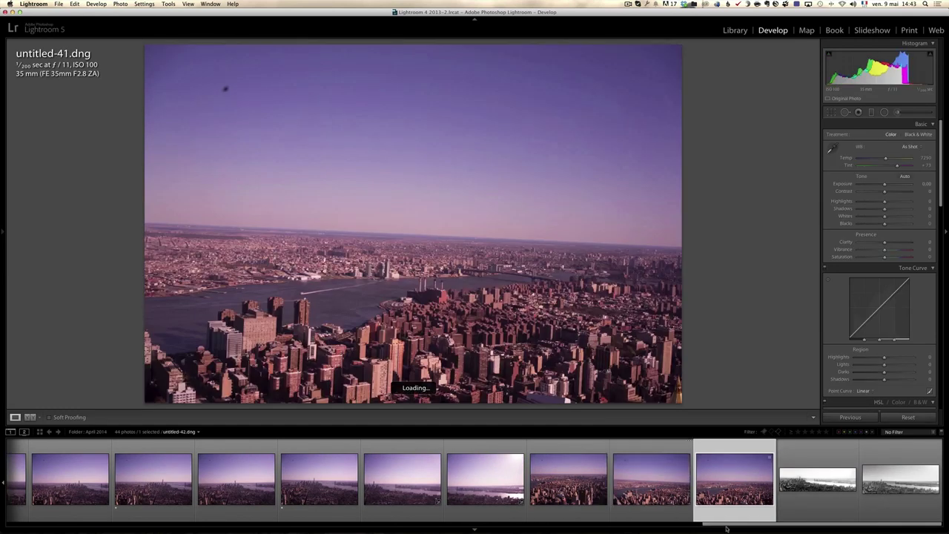
drag(726, 526, 659, 524)
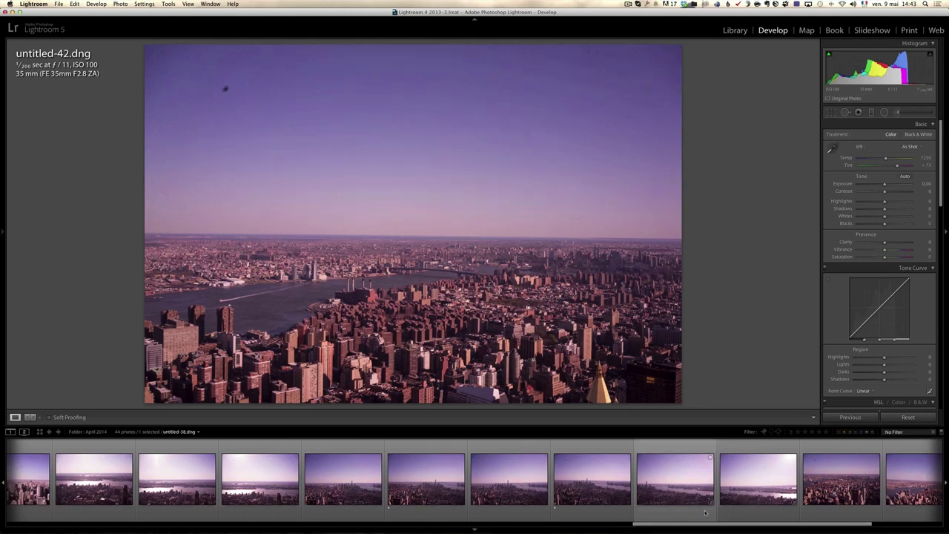
Step: Return to untitled-37 and zoom in to check detail near the Statue of Liberty, then zoom back out
click(596, 489)
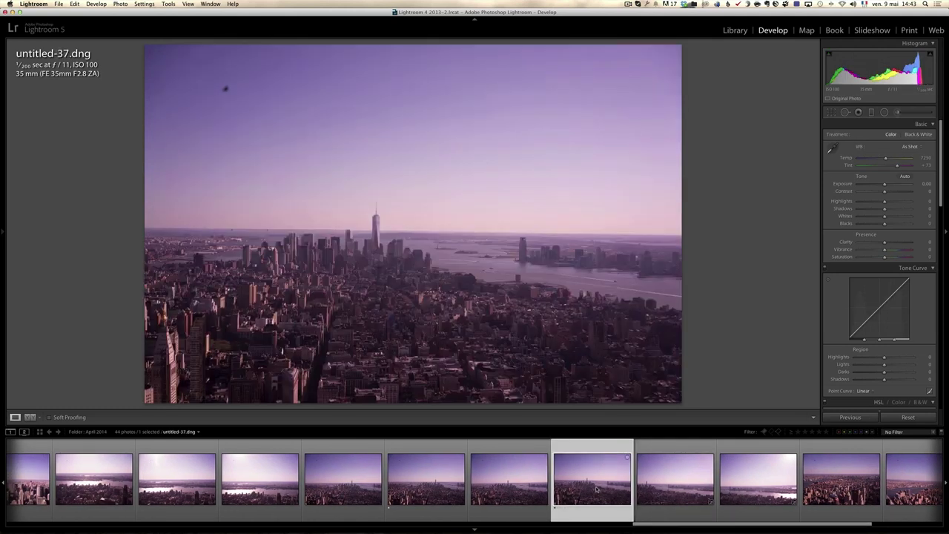
click(443, 248)
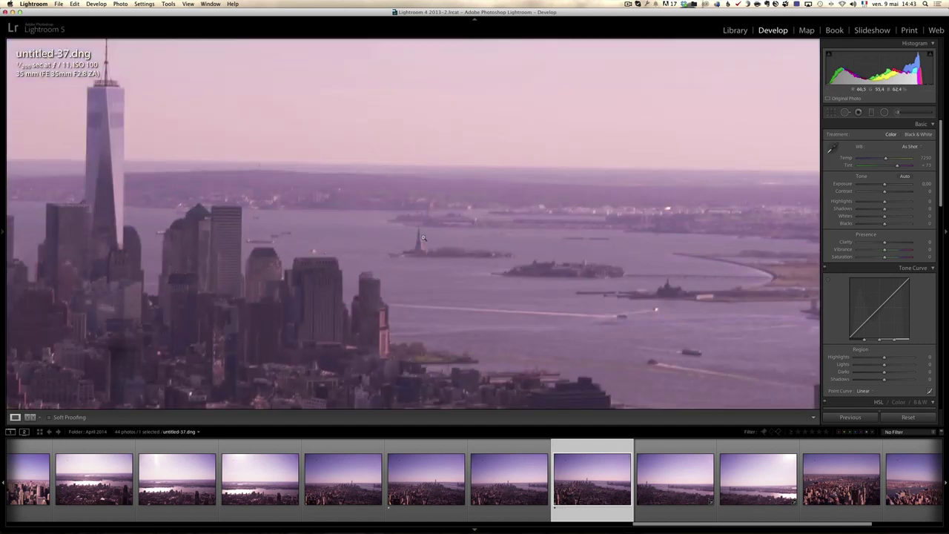
click(423, 237)
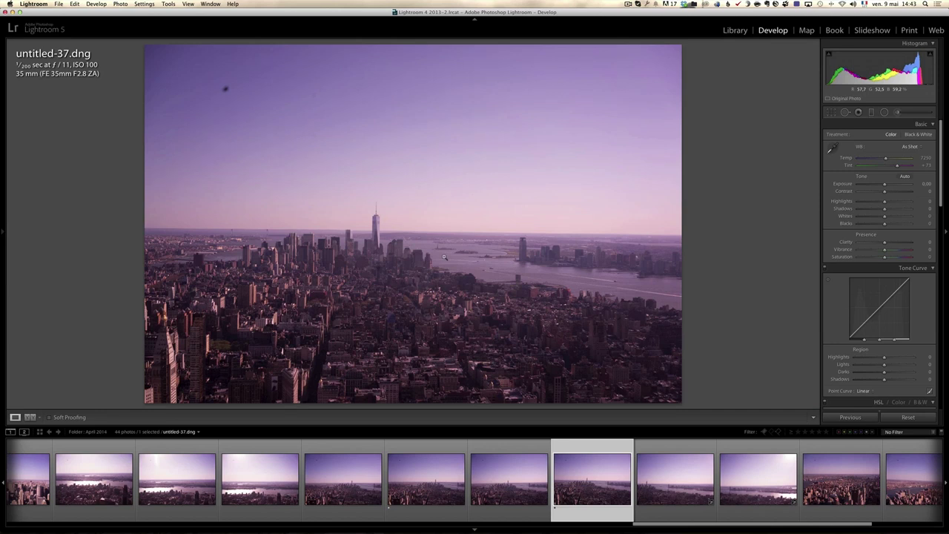
Step: Compare untitled-37 with neighbouring frames 38 and 39, settling back on untitled-37
click(671, 474)
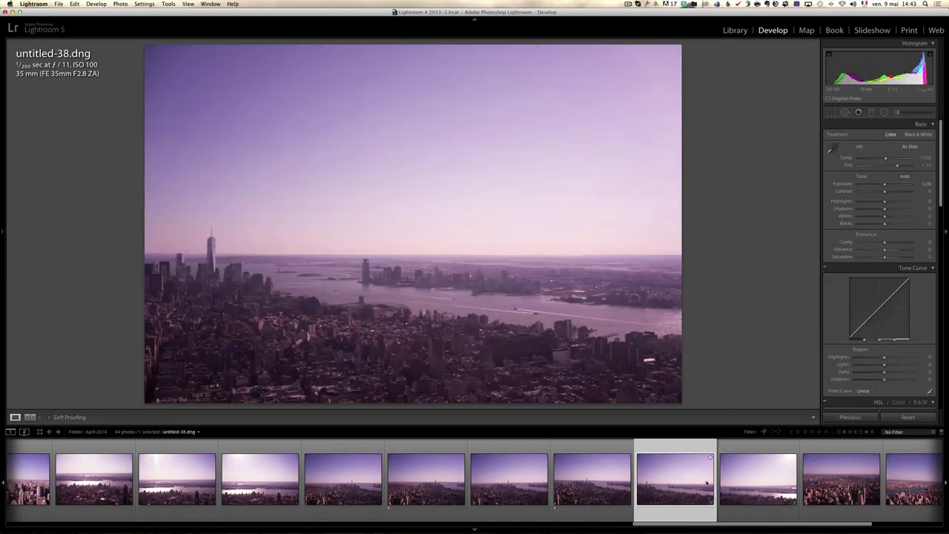
click(722, 483)
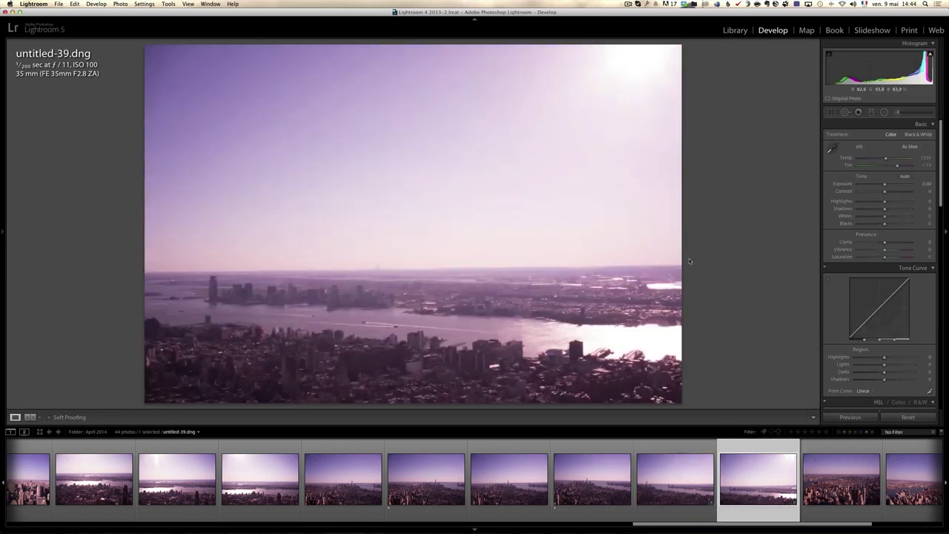
click(590, 495)
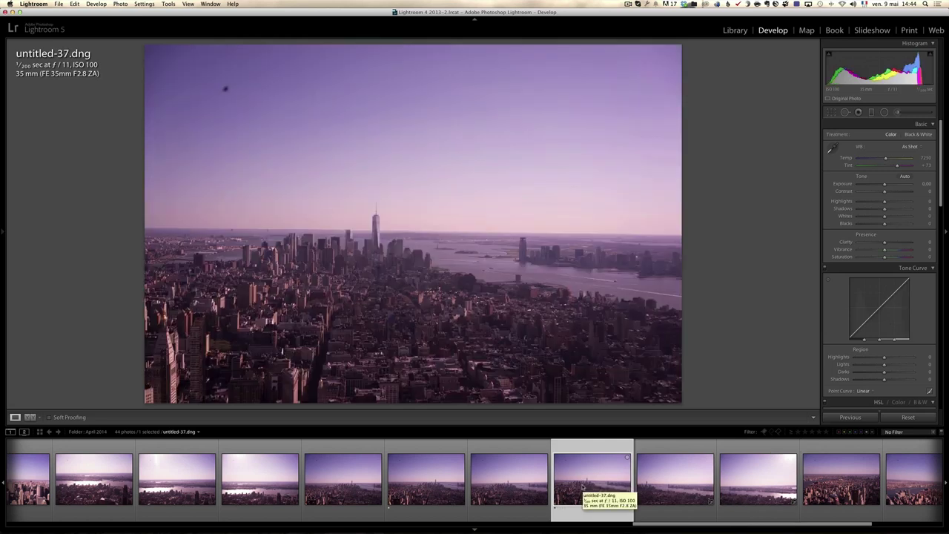
click(676, 488)
click(745, 488)
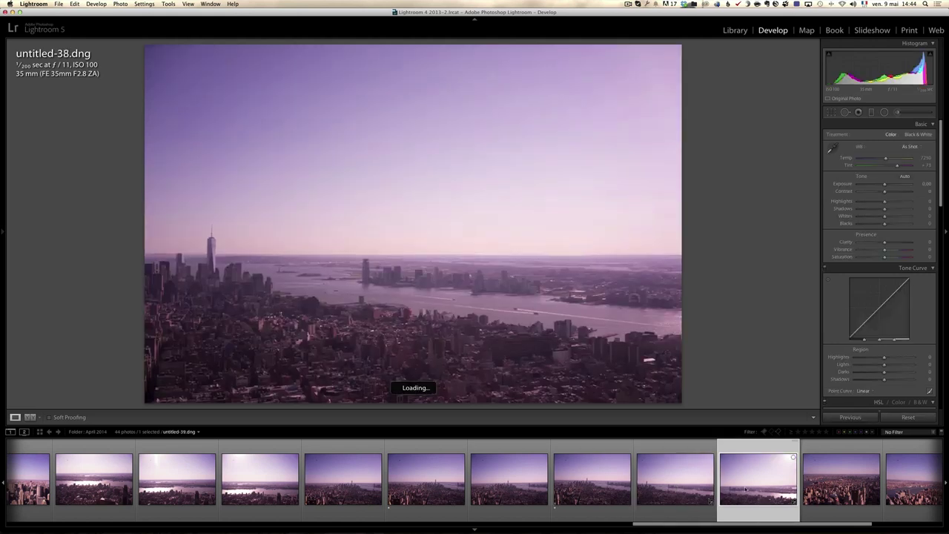
click(625, 491)
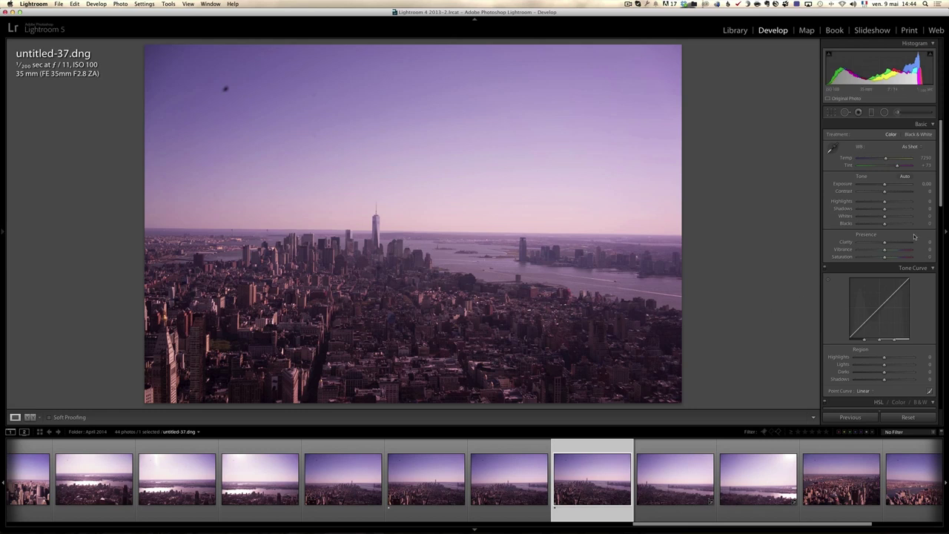
Step: Set Highlights −100, Shadows +100, Whites +45, Blacks −26 and Saturation −100 for a greyscale image
drag(884, 211, 844, 202)
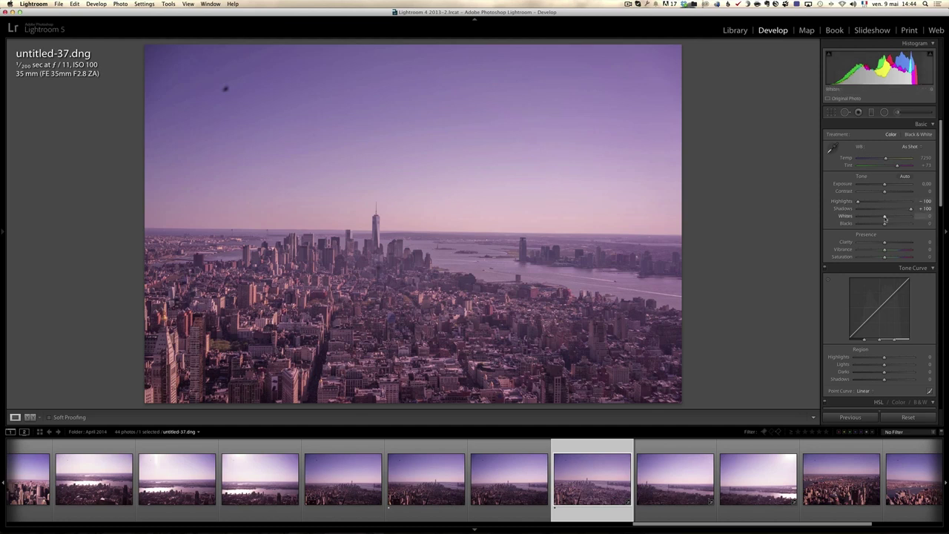
mouse_move(884, 219)
mouse_down()
mouse_move(907, 216)
mouse_move(876, 225)
mouse_up()
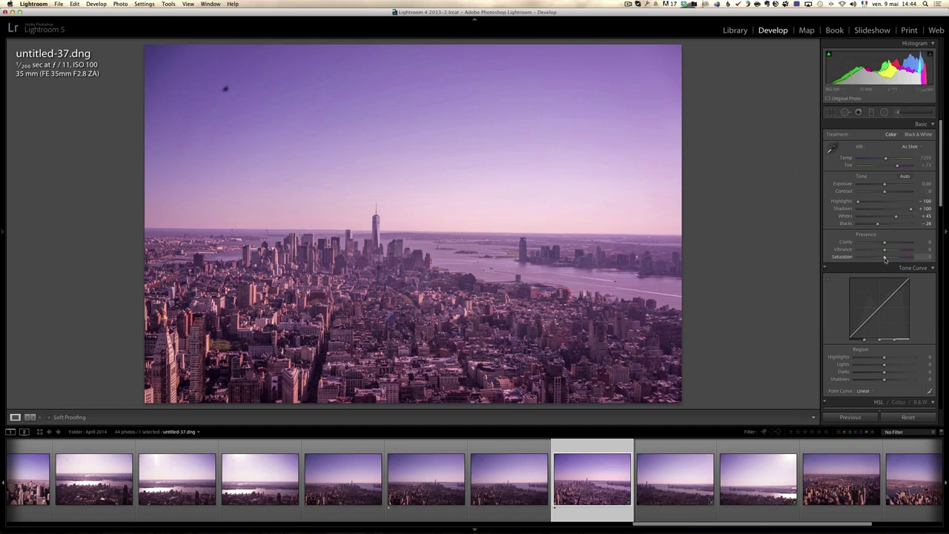
drag(884, 256, 839, 259)
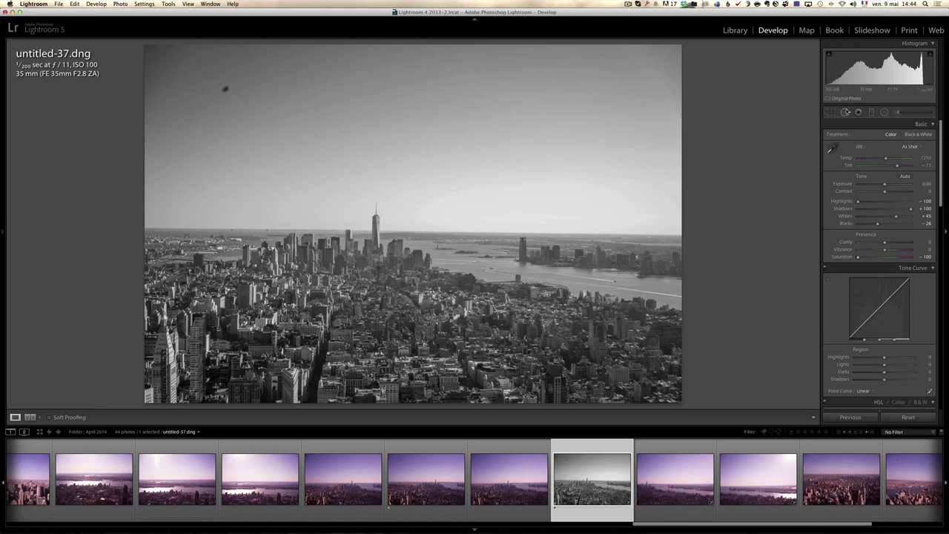
Step: Heal three dust specks in the sky with Spot Removal, sourcing one from clean sky below
click(845, 112)
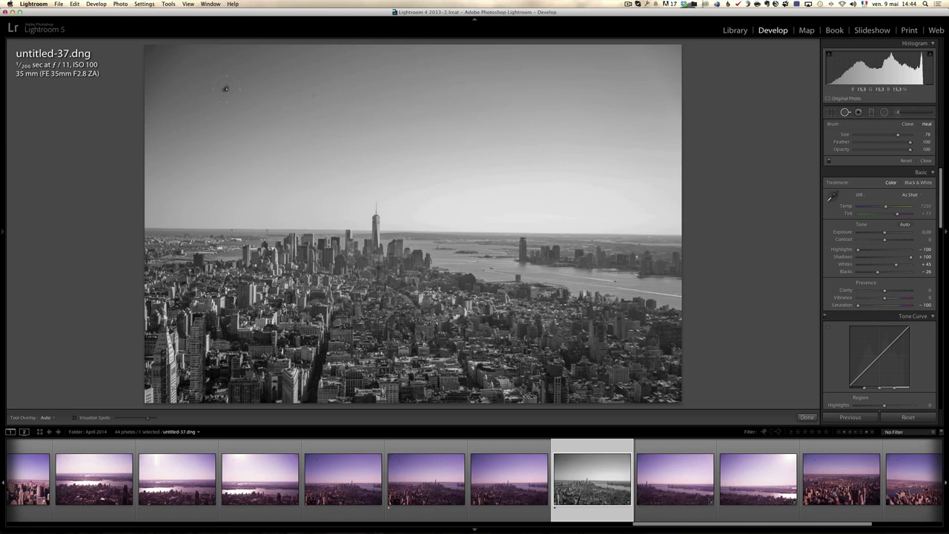
click(226, 89)
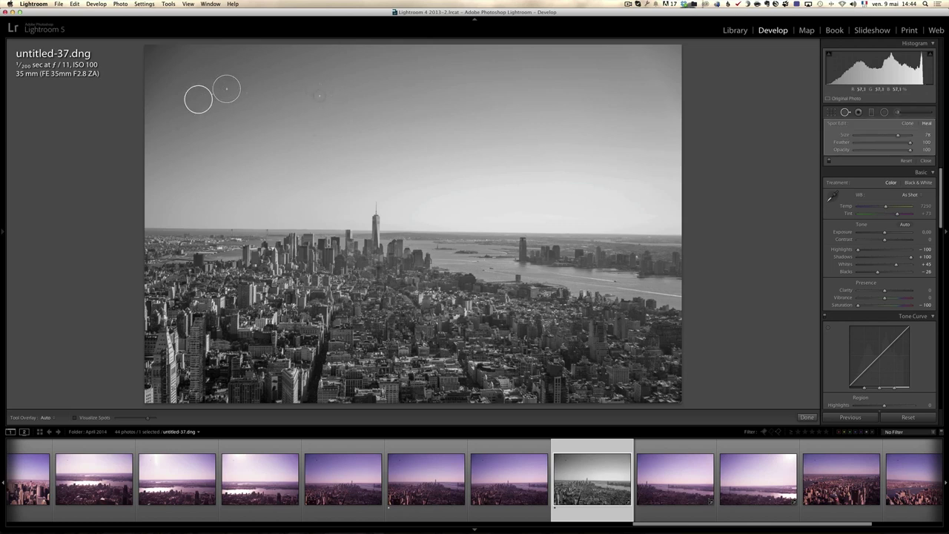
click(314, 94)
drag(284, 93, 316, 134)
click(179, 129)
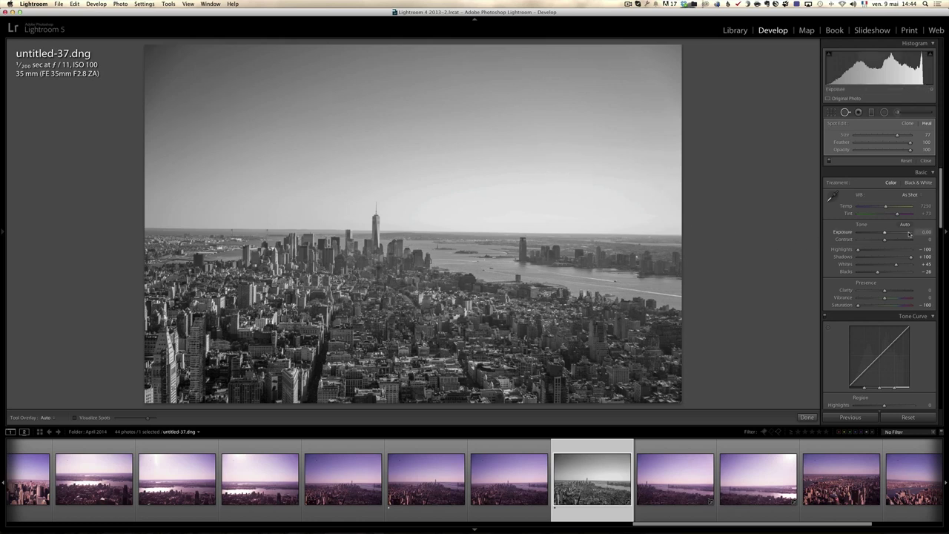
Step: Close Spot Removal and lower Contrast to −40 in the Basic panel
click(928, 160)
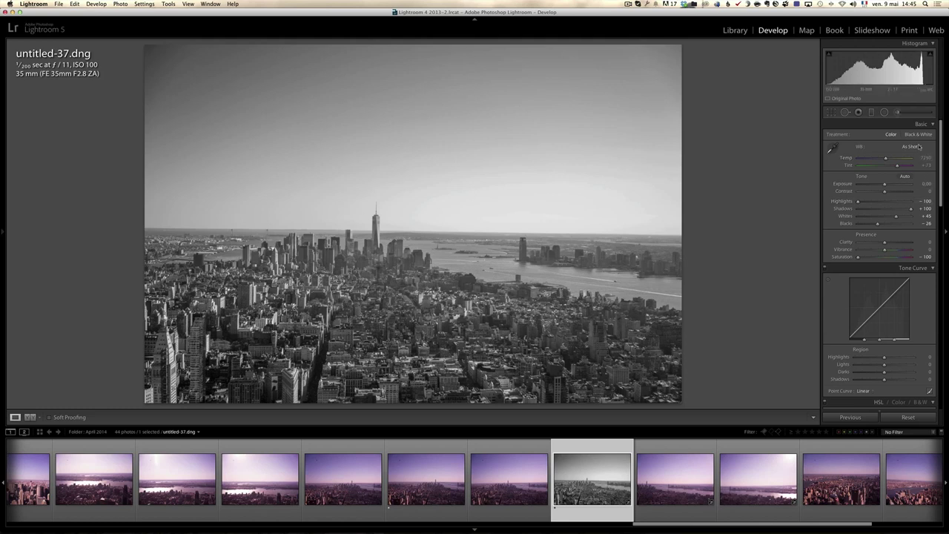
drag(885, 192, 874, 192)
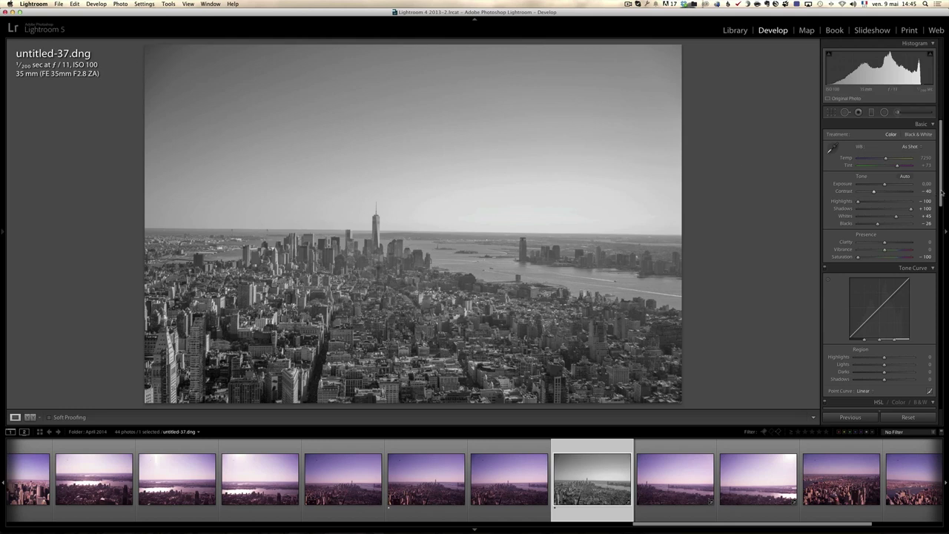
Step: Enable lens profile corrections and chromatic aberration removal, and apply Upright Auto
drag(941, 193, 941, 341)
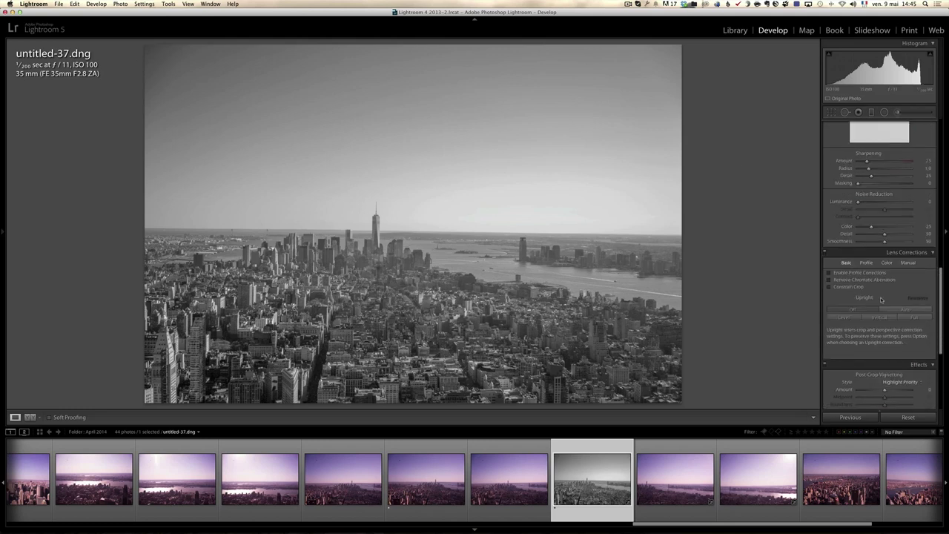
click(852, 273)
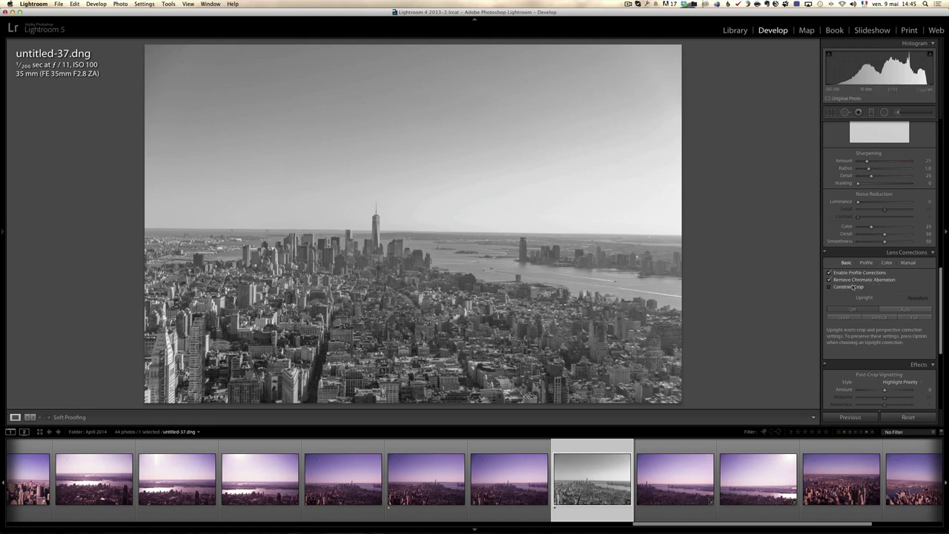
click(906, 310)
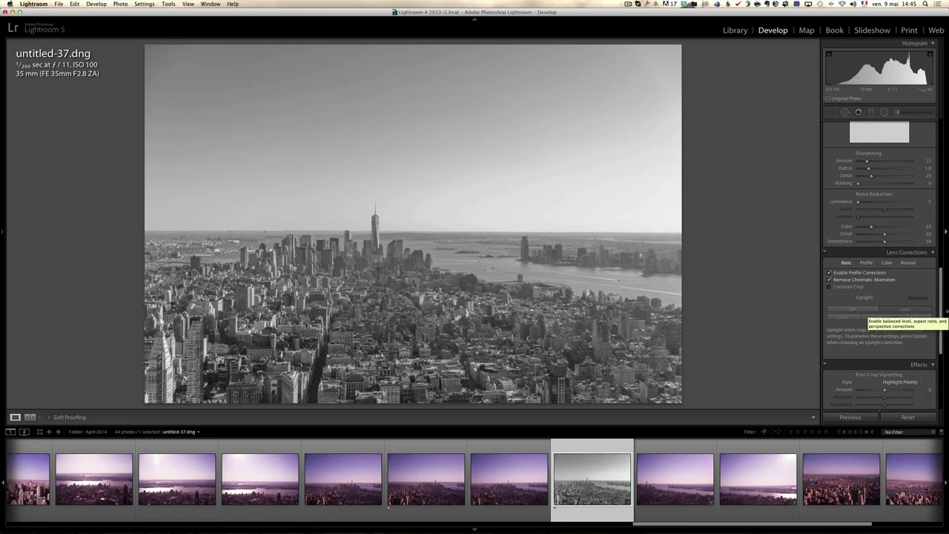
Step: Raise Clarity to +37 and inspect the buildings and harbour at 1:1 zoom
drag(942, 310, 947, 138)
drag(884, 242, 894, 243)
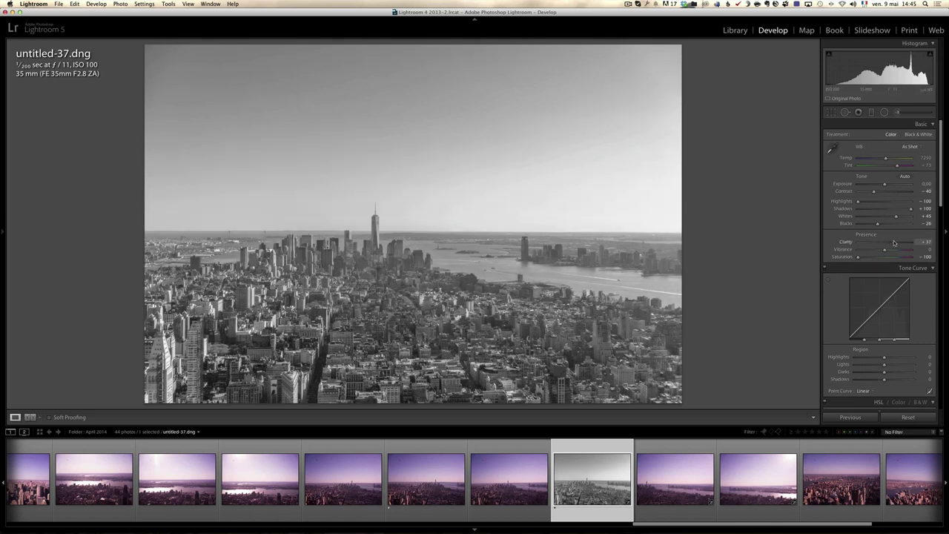
click(426, 307)
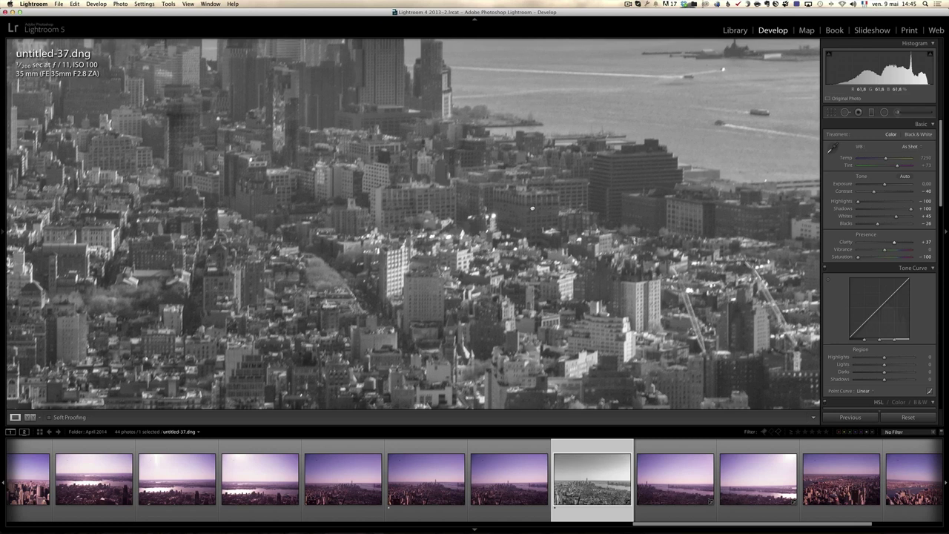
drag(538, 98, 529, 207)
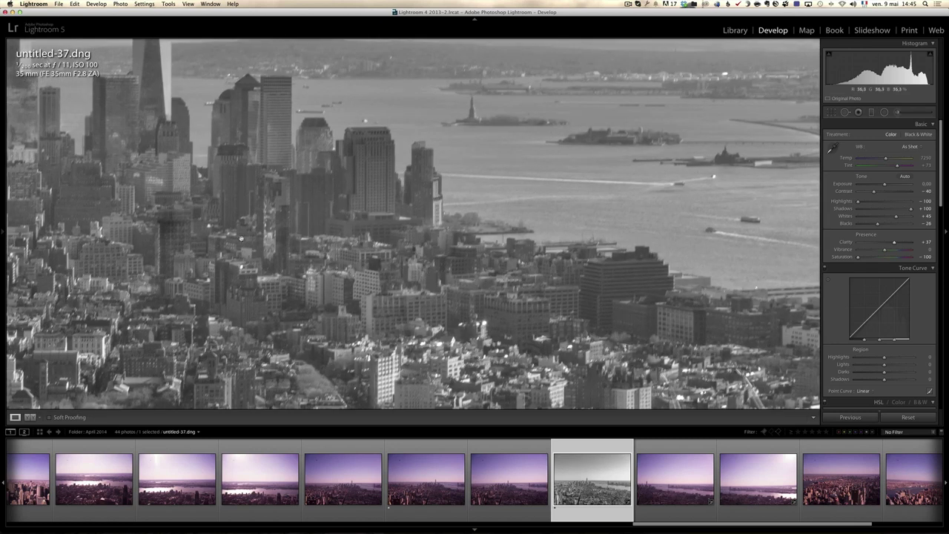
scroll(416, 228, down, 10)
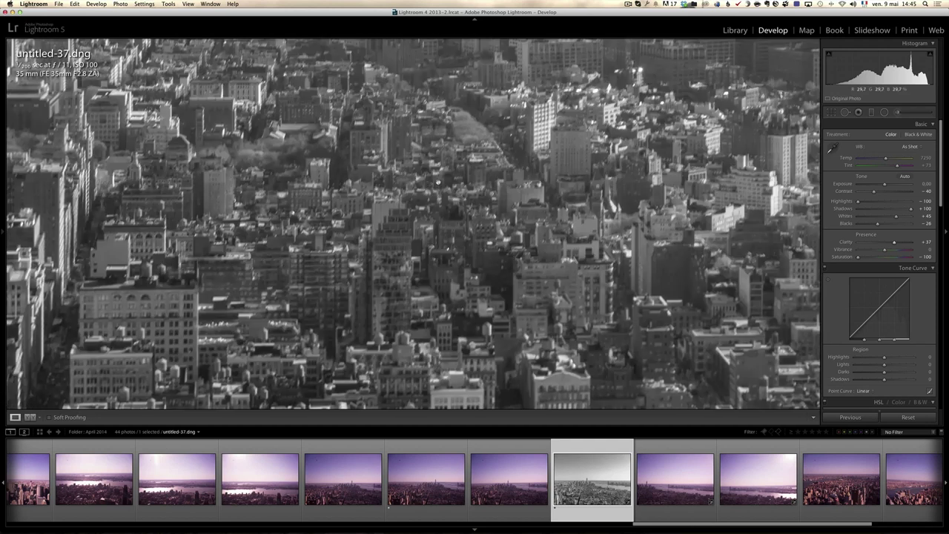
scroll(387, 334, down, 5)
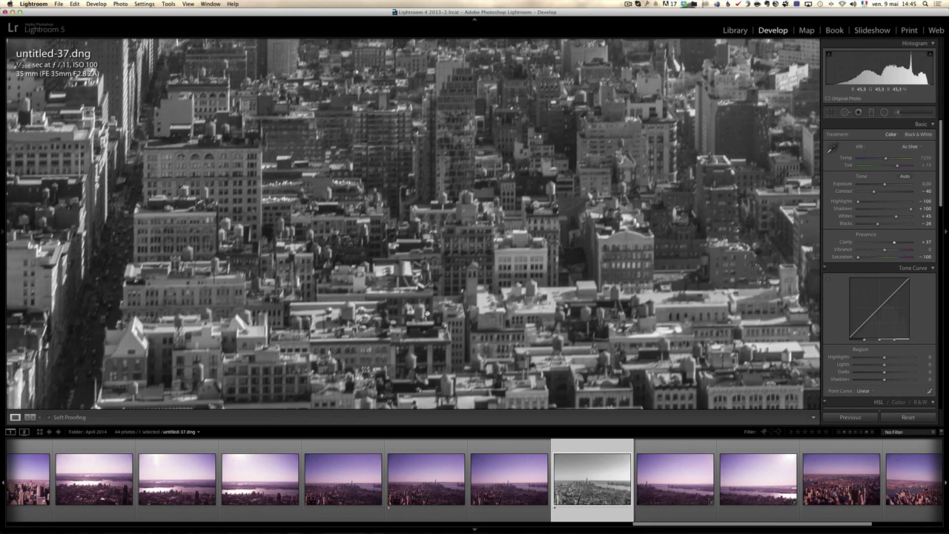
scroll(539, 299, right, 10)
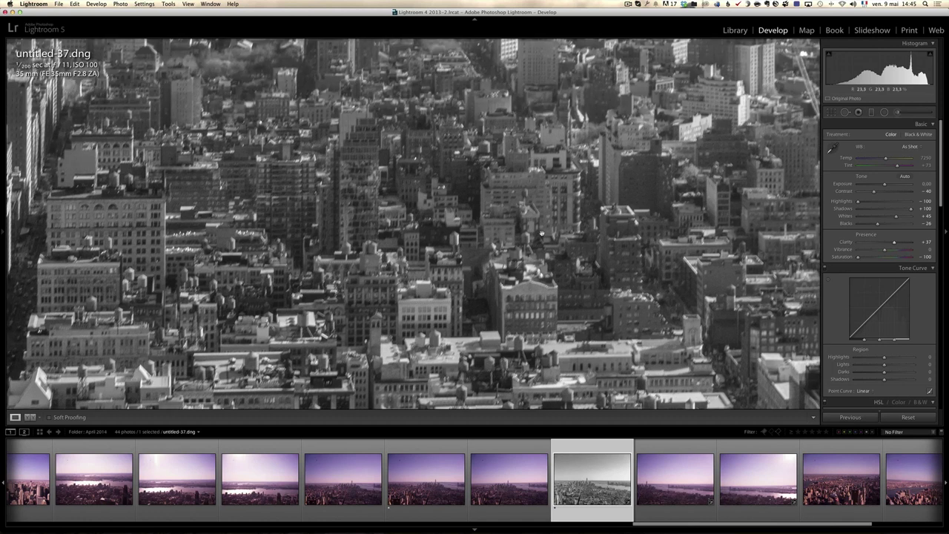
scroll(581, 210, up, 10)
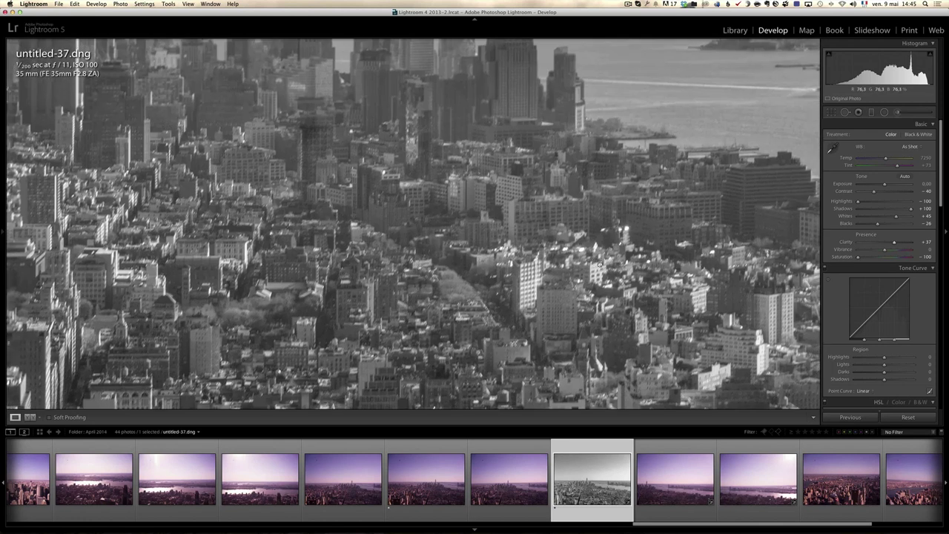
scroll(327, 115, up, 5)
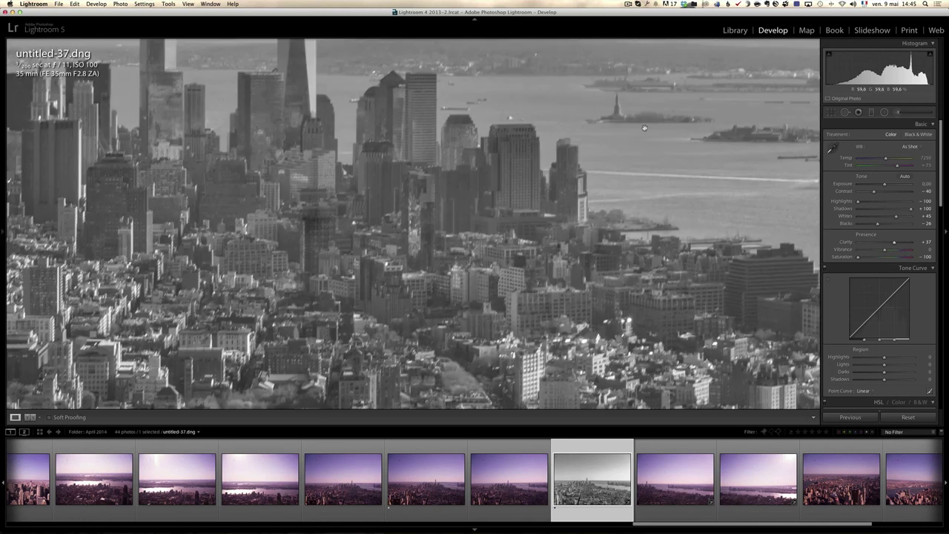
Step: Synchronize untitled-37's black-and-white settings onto untitled-36 and make untitled-36 the active photo
click(518, 472)
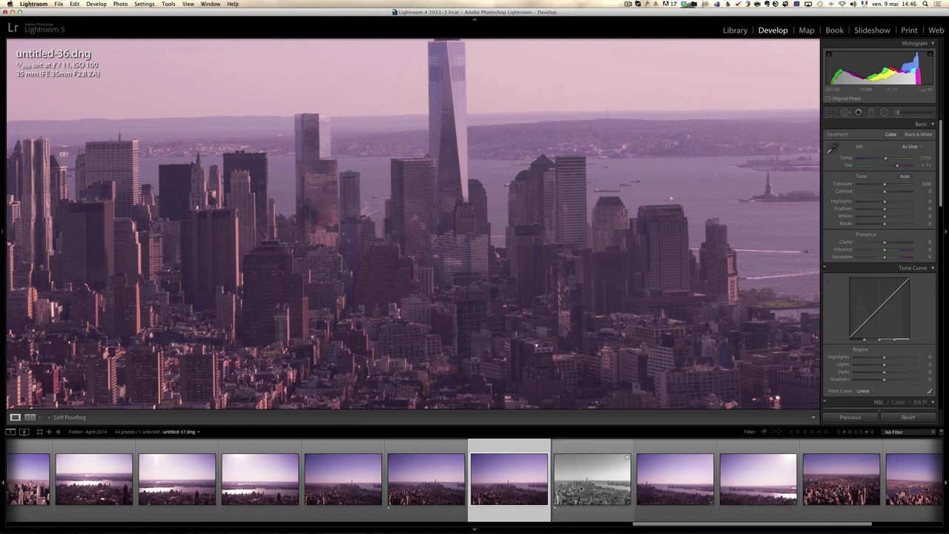
super+click(582, 487)
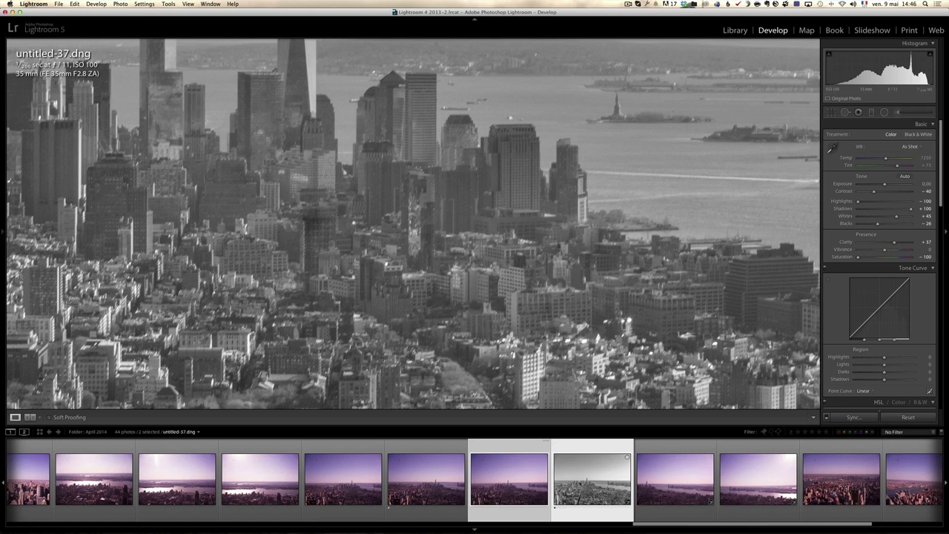
click(854, 417)
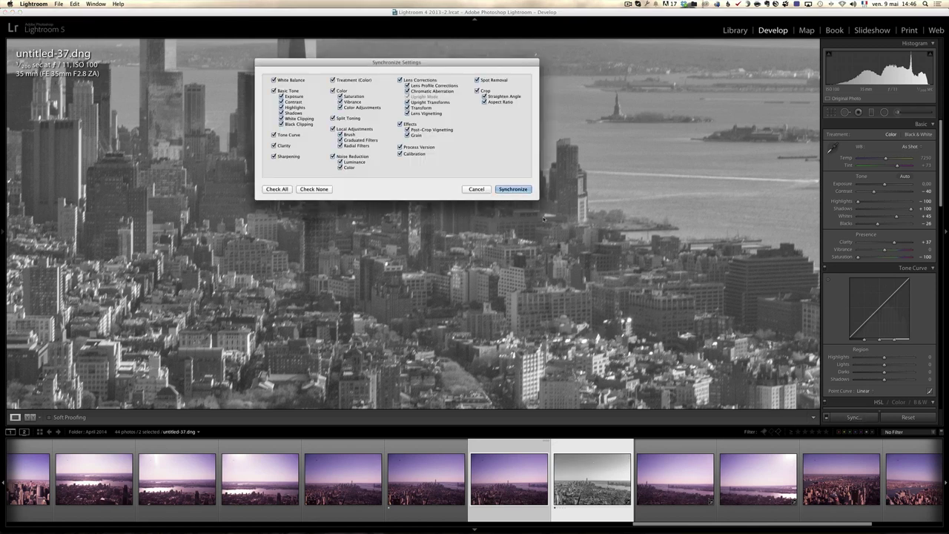
click(525, 191)
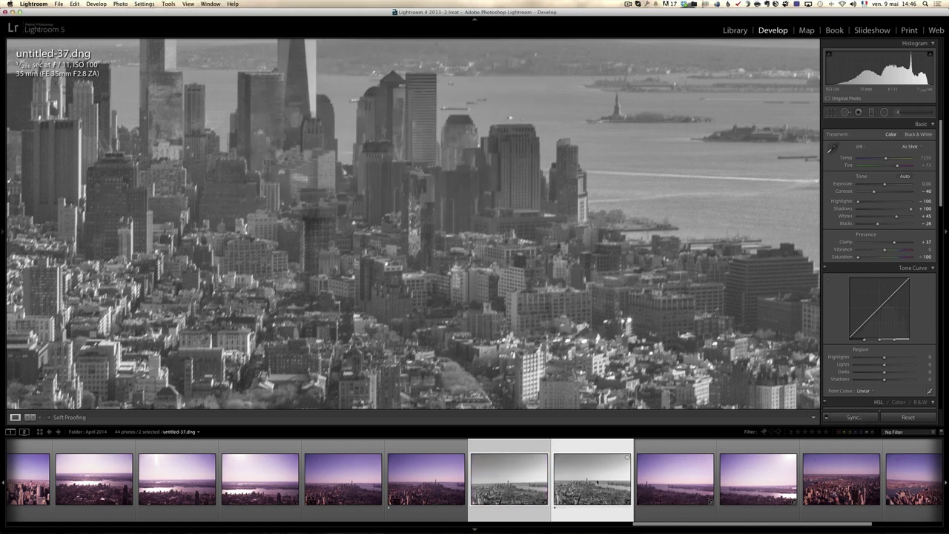
click(507, 476)
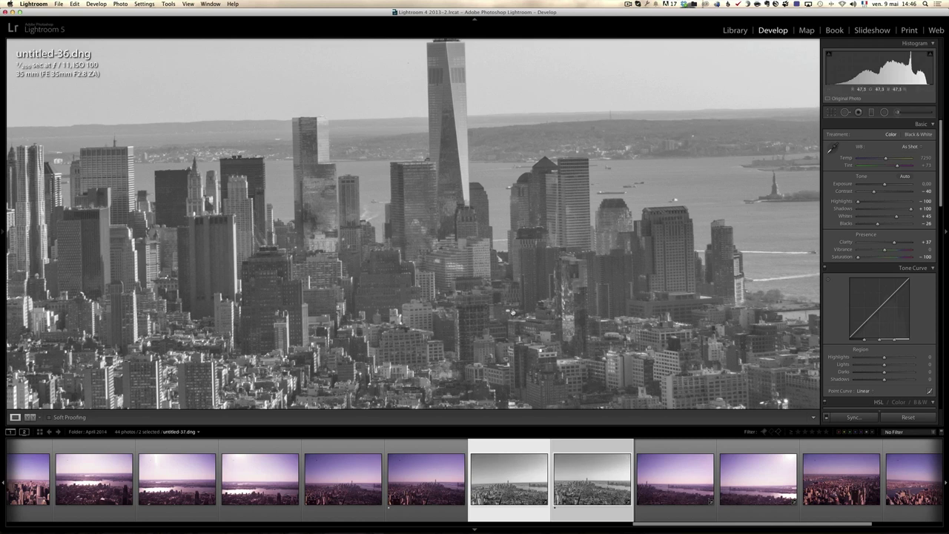
Step: Zoom to 1:1 on the harbour, raise sharpening Amount to 89 and add Luminance noise reduction 13
click(477, 240)
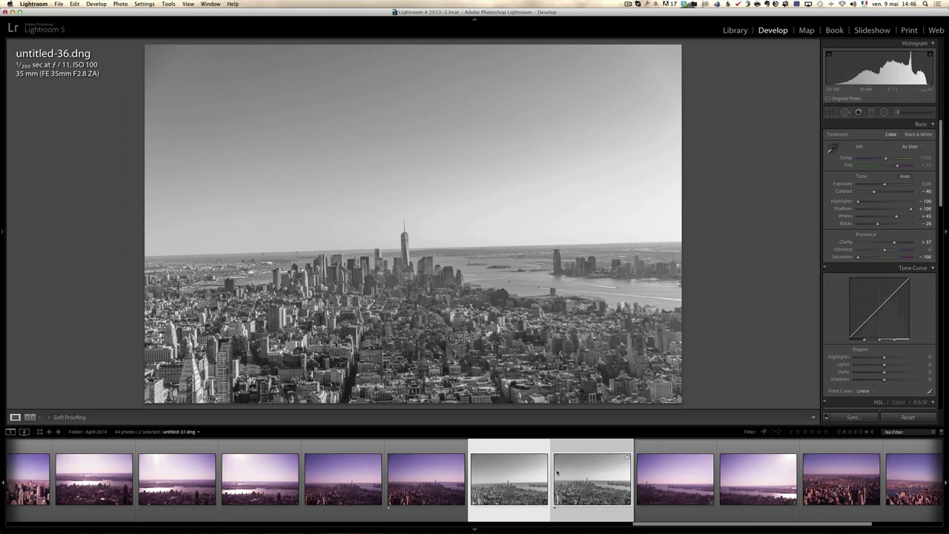
click(541, 278)
drag(266, 197, 338, 197)
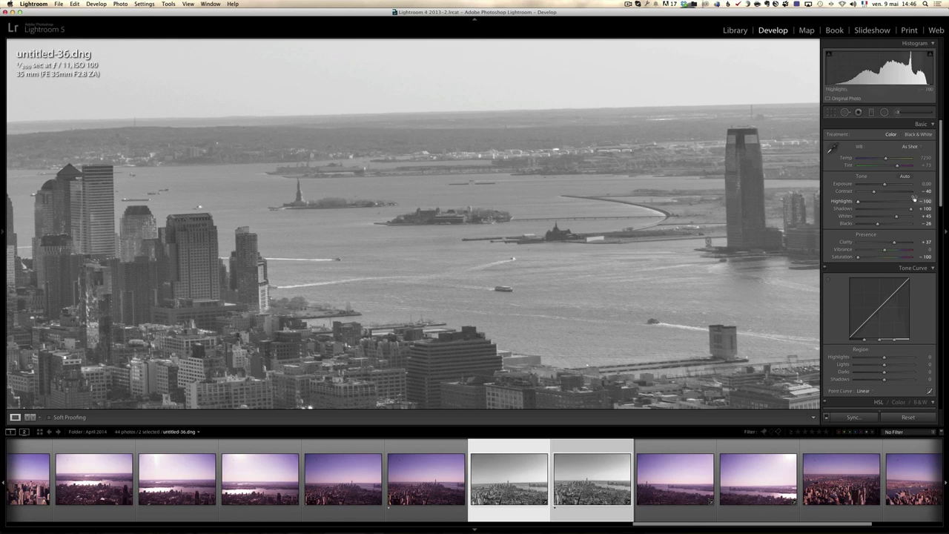
drag(939, 199, 940, 363)
scroll(874, 239, up, 5)
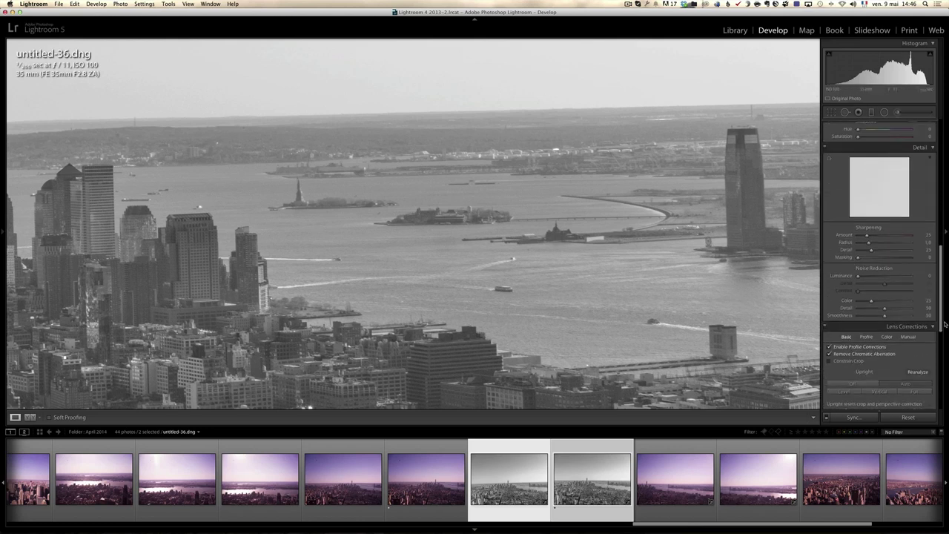
drag(874, 238, 886, 236)
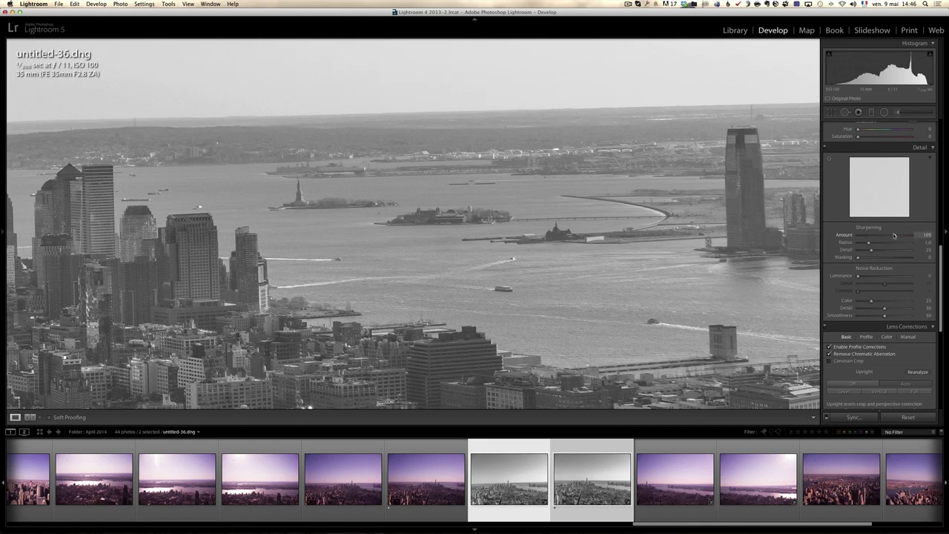
click(867, 276)
Step: Preview the mask while raising sharpening Masking to 48, then zoom back out to fit
drag(423, 145, 487, 241)
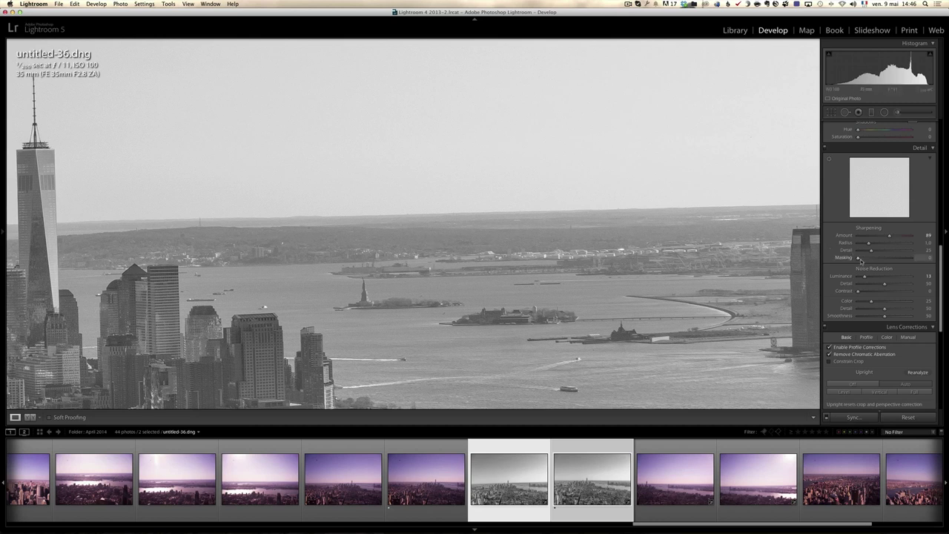
key(alt)
drag(857, 259, 883, 257)
click(539, 276)
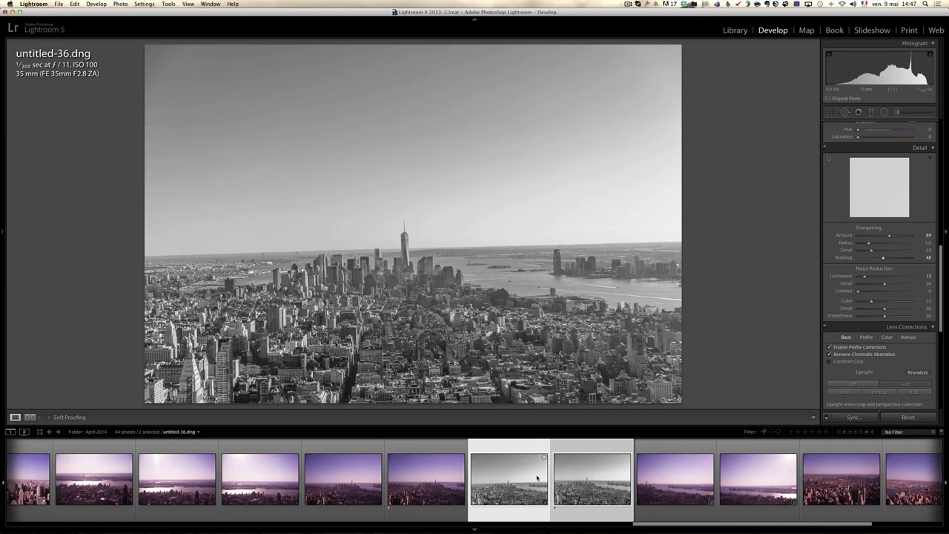
Step: Sync untitled-36's black-and-white and detail settings to untitled-38 and untitled-39, then view each frame
click(537, 478)
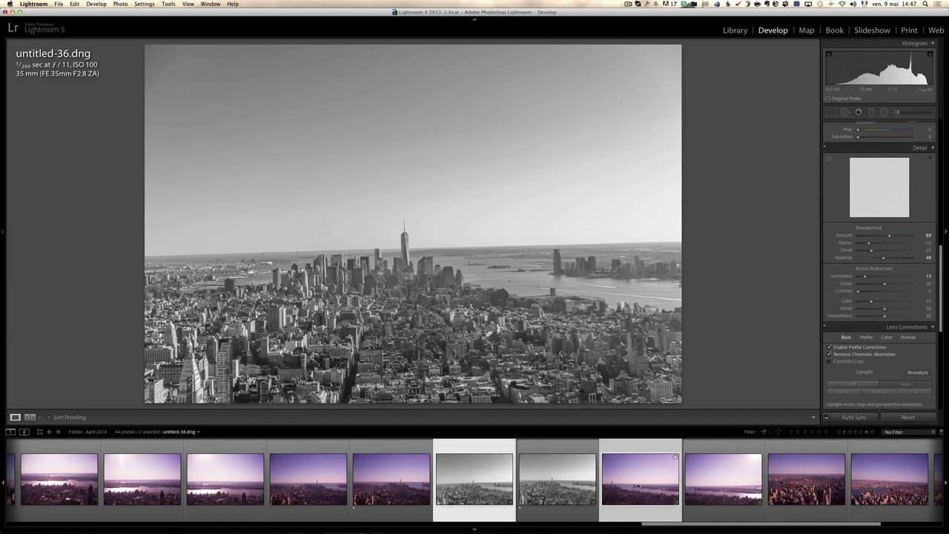
super+click(722, 479)
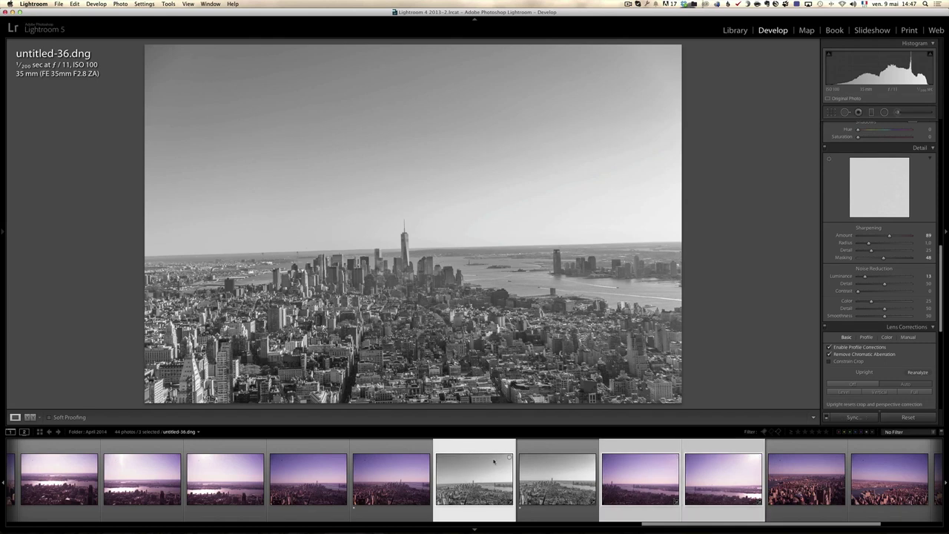
click(832, 419)
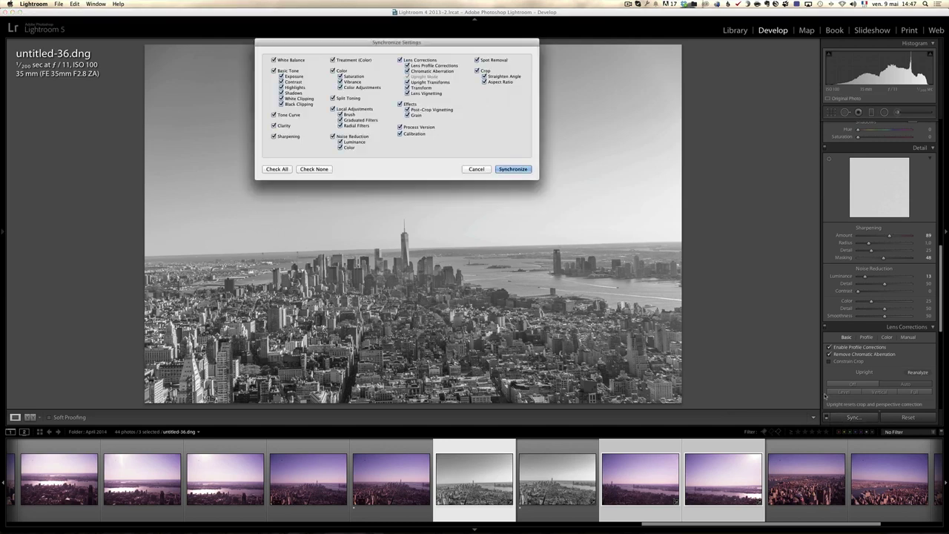
click(529, 170)
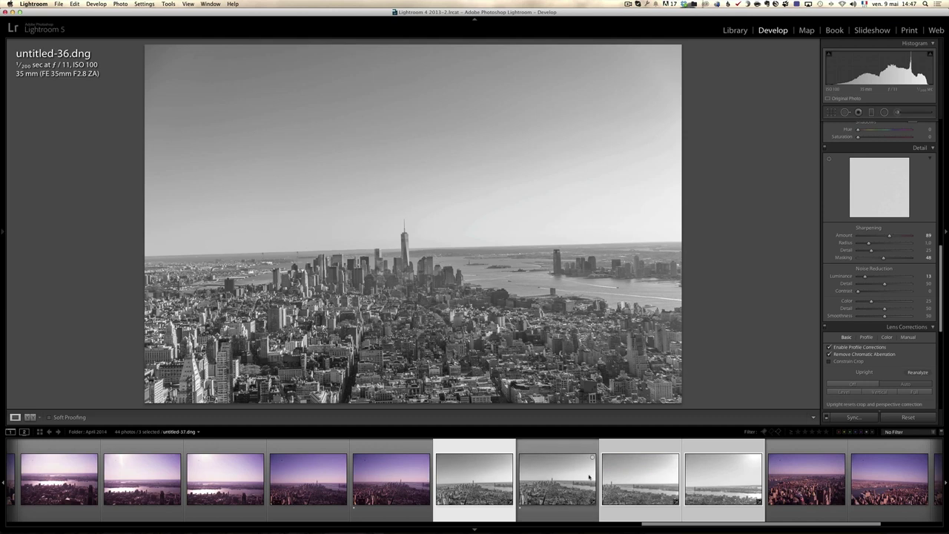
click(635, 480)
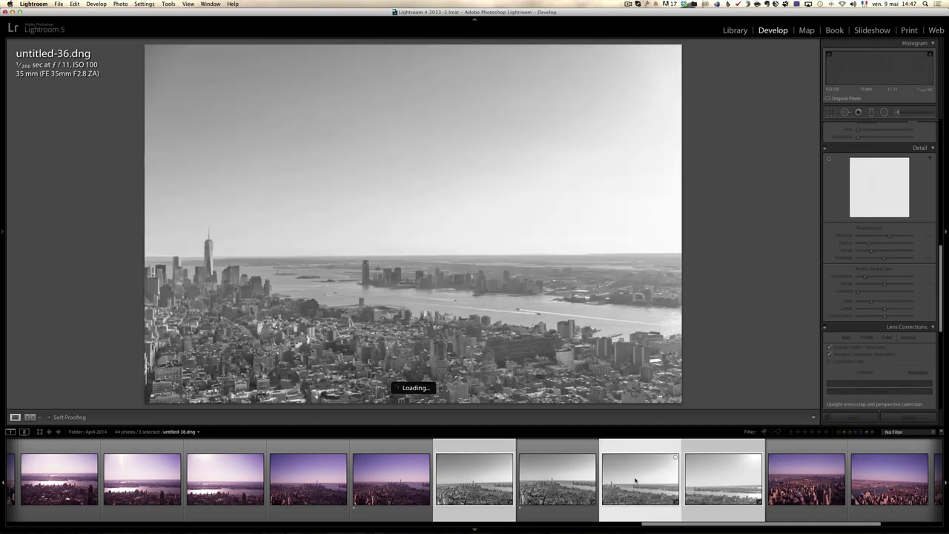
click(722, 489)
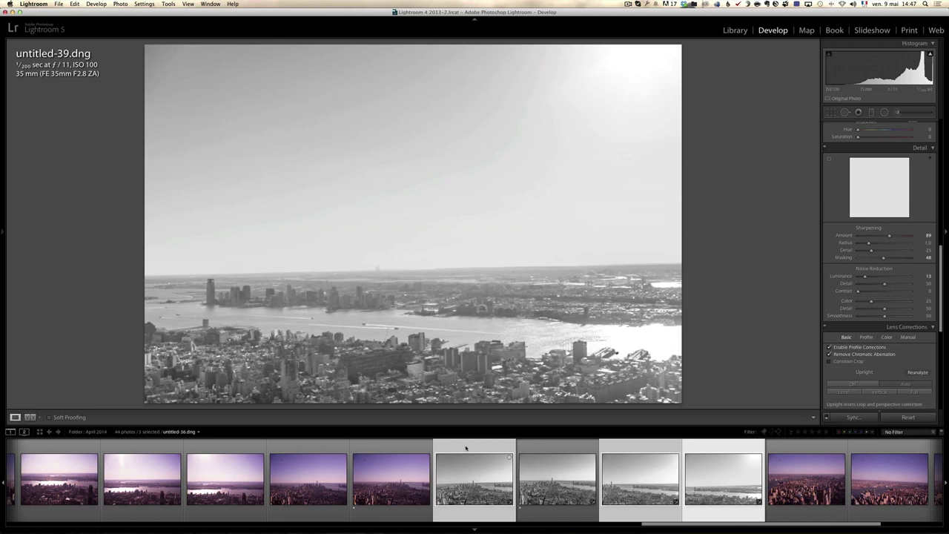
Step: Send untitled-36, -38 and -39 to Photoshop with Edit In > Merge to Panorama
right_click(466, 448)
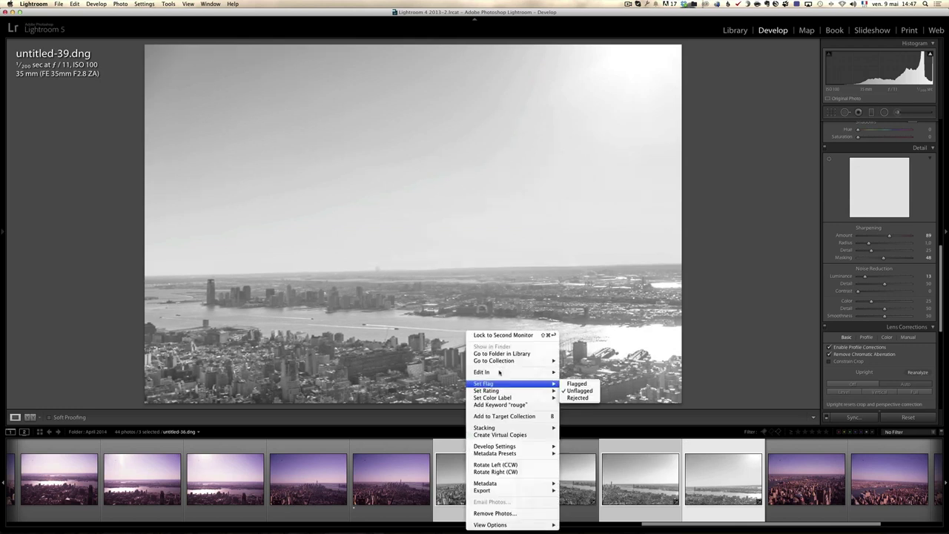
mouse_move(557, 377)
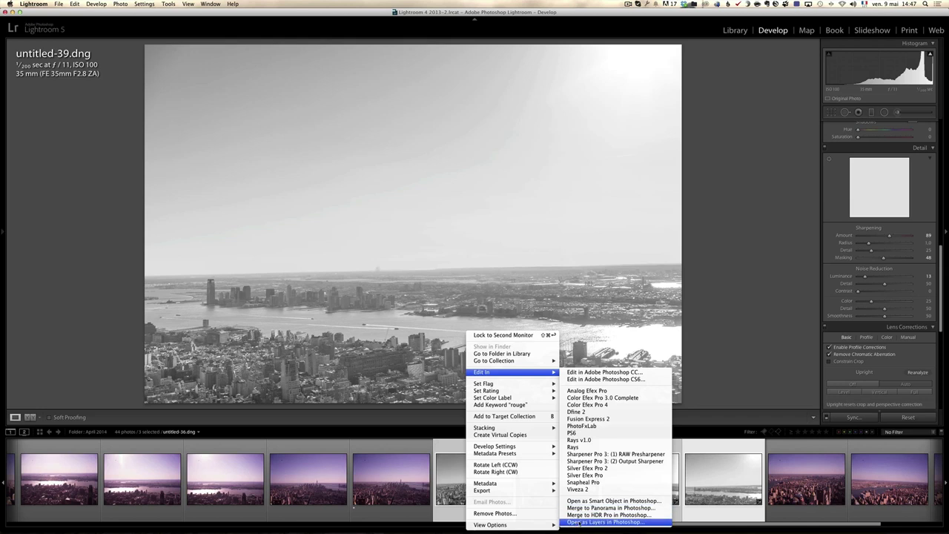
click(635, 509)
scroll(629, 510, up, 2)
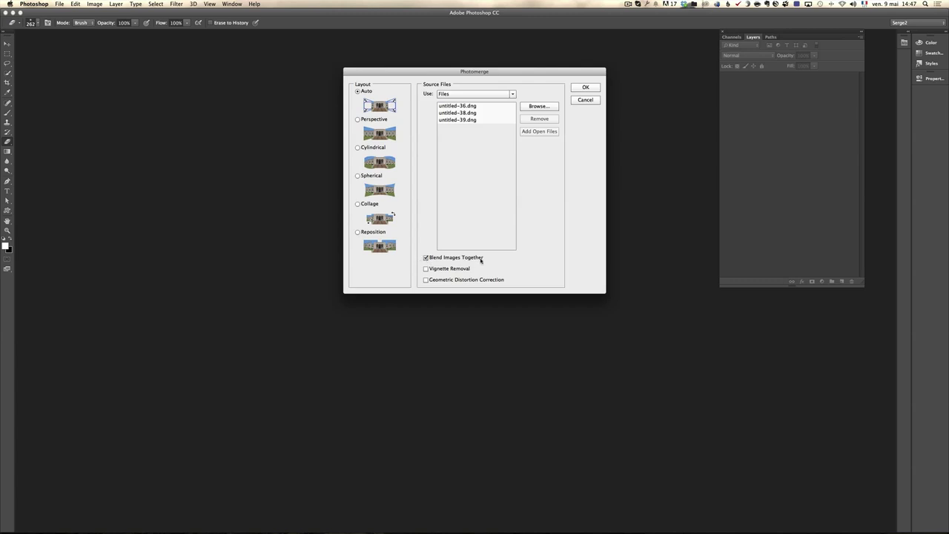
Step: Start the Auto-layout Photomerge, glance at Lightroom, then return to Photoshop
click(585, 86)
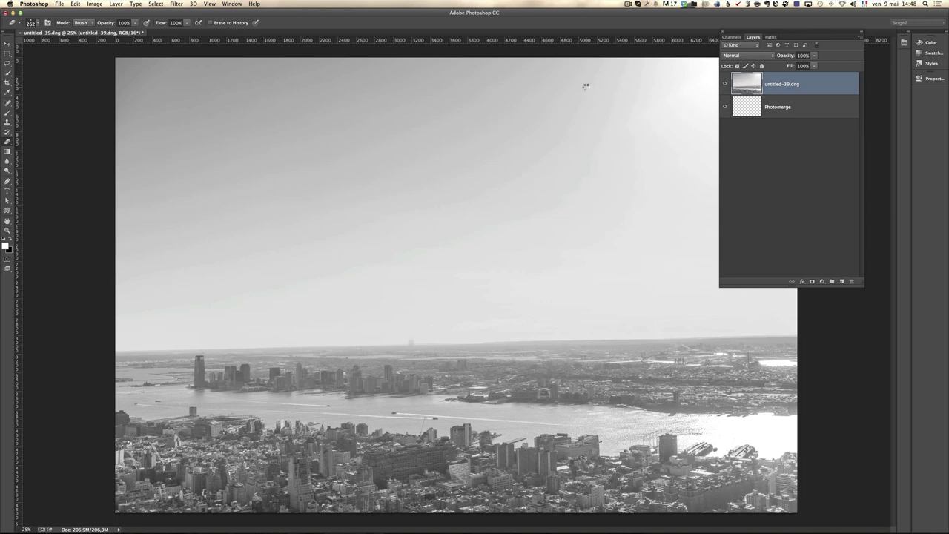
key(super+Tab)
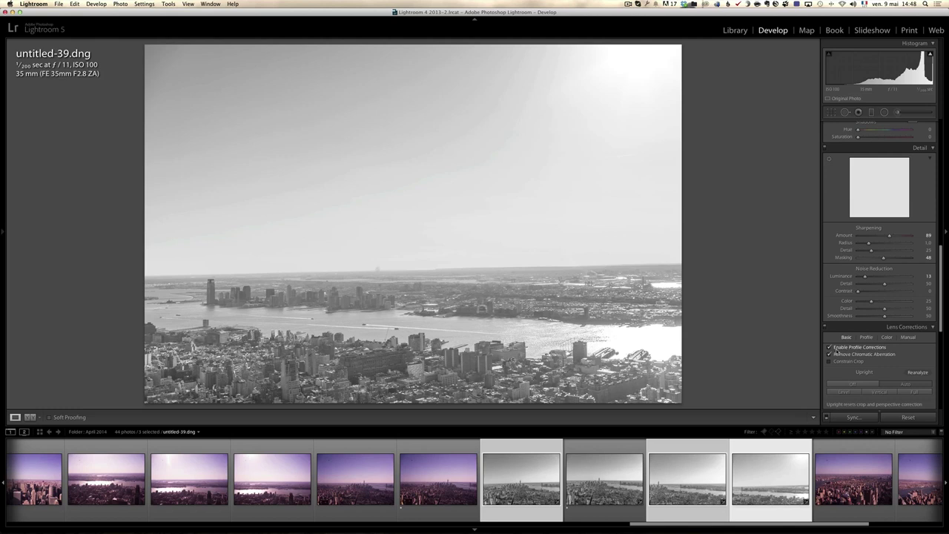
key(super+Tab)
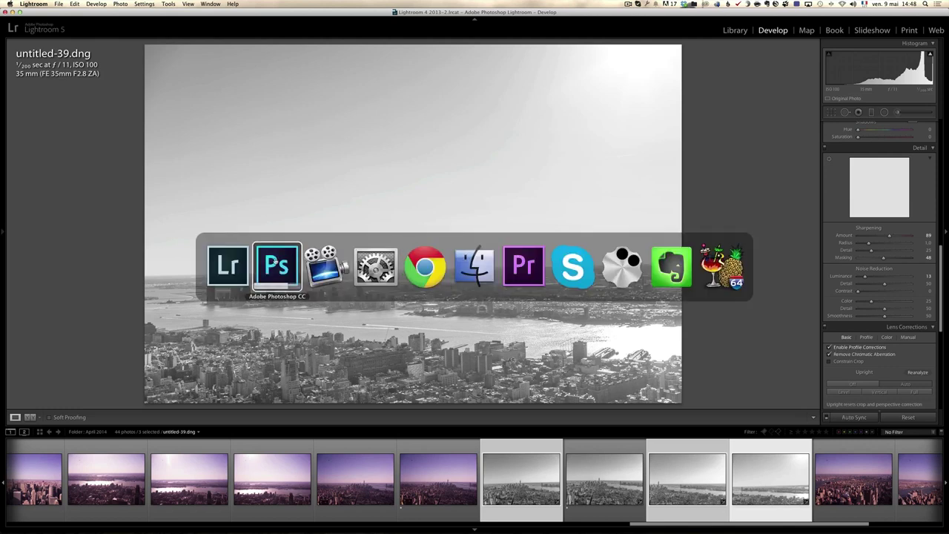
Step: Zoom out to see the whole blended panorama and select all three masked layers
click(273, 261)
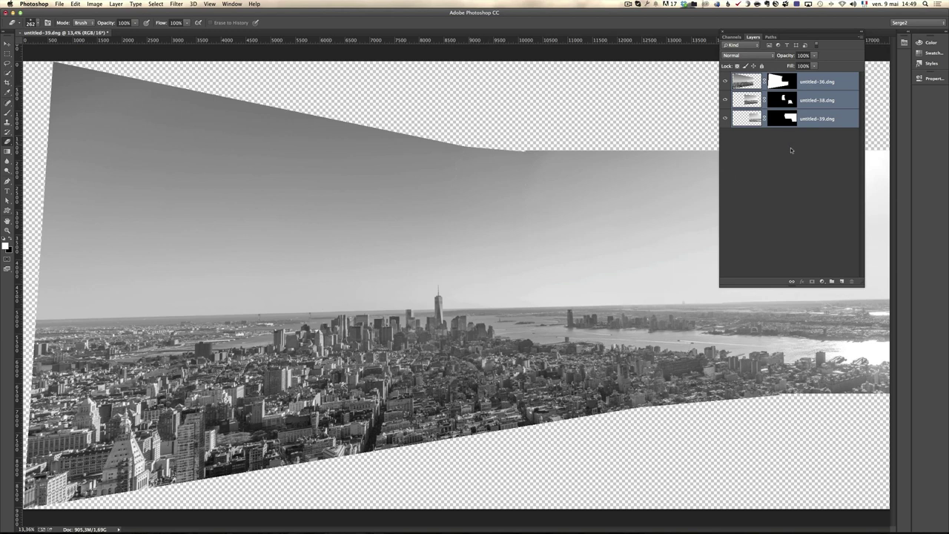
click(789, 151)
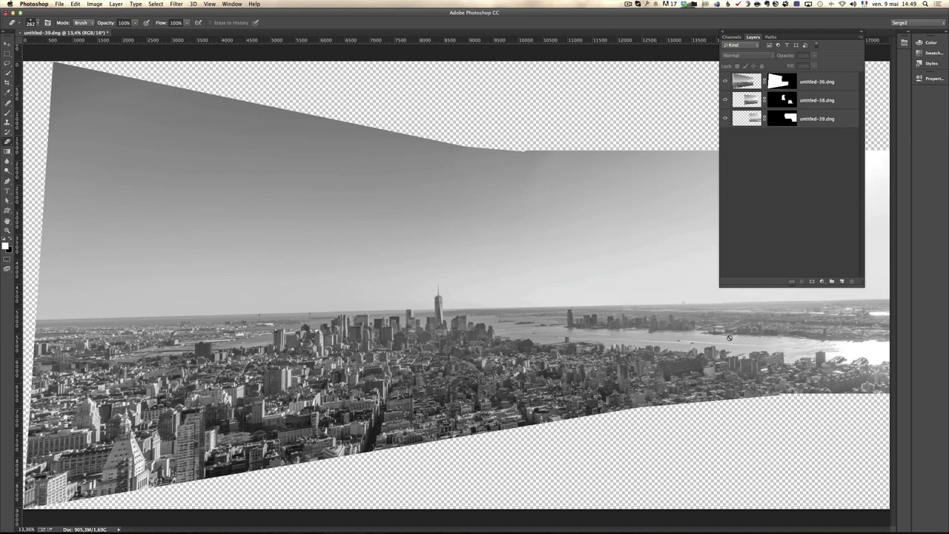
key(z)
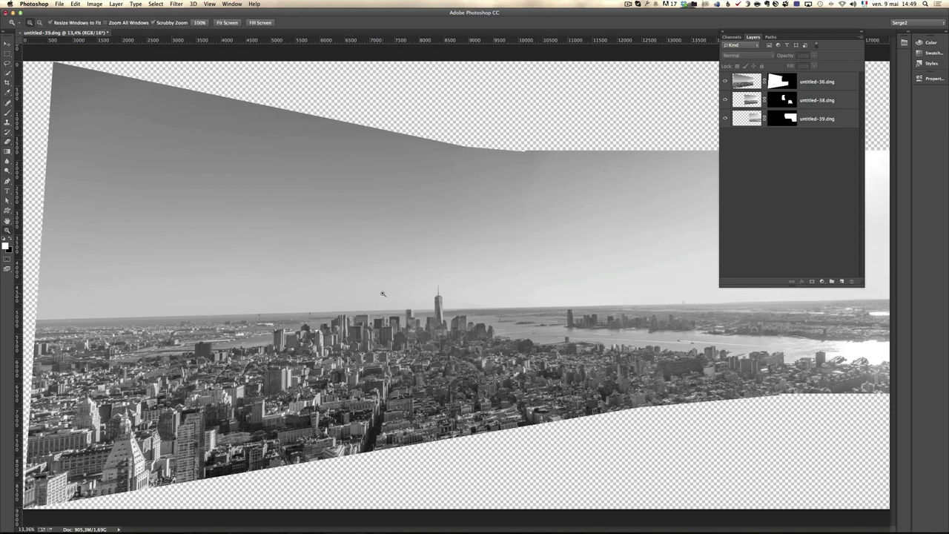
key(super+minus)
key(super+minus)
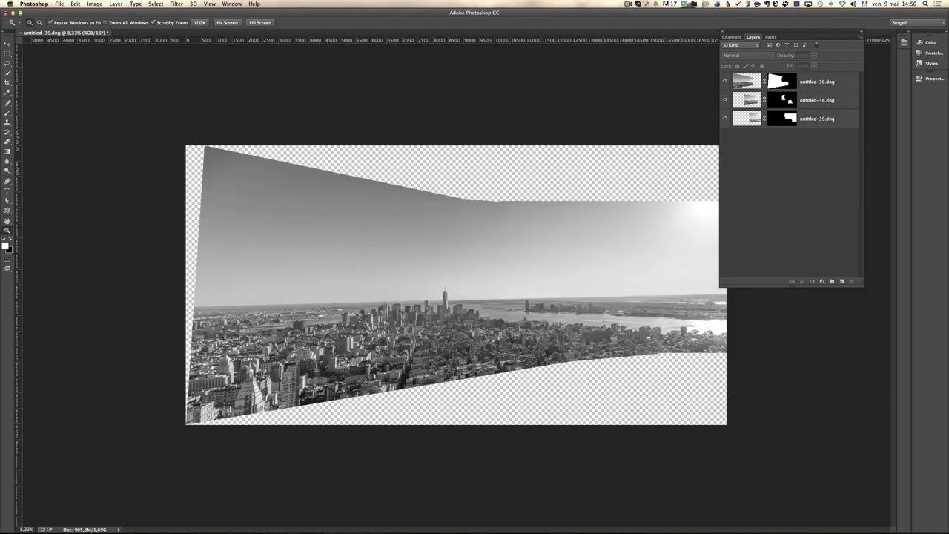
click(817, 82)
shift+click(827, 121)
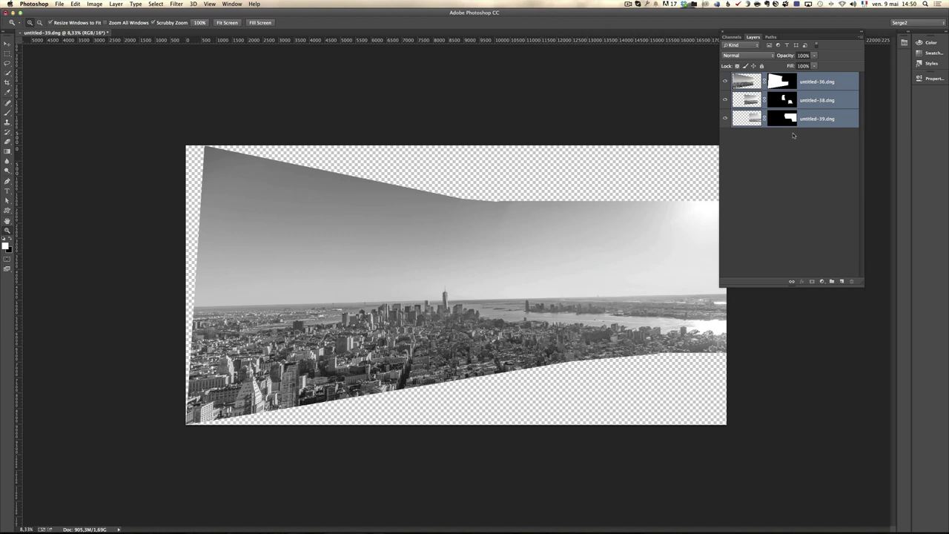
Step: Merge the panorama layers into one, duplicate it, and resize the image to 5000 px wide
key(super+e)
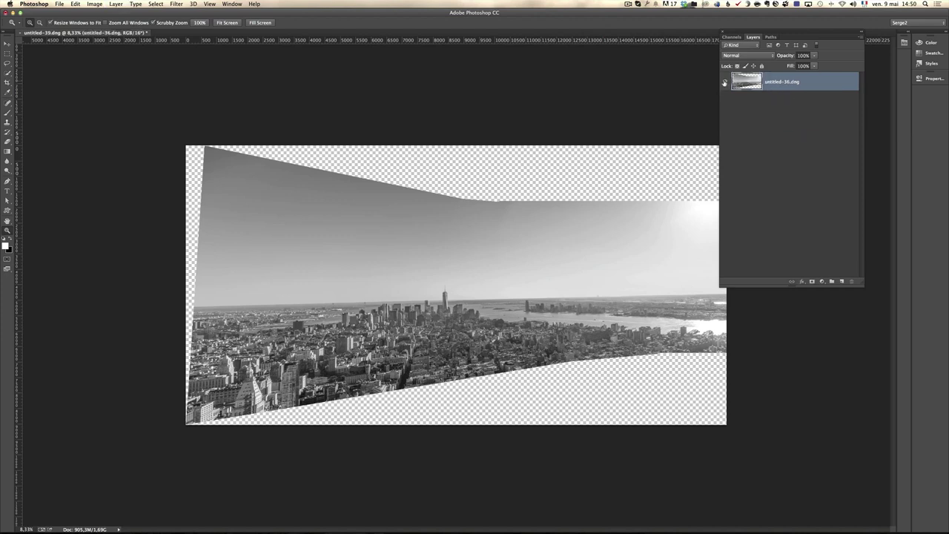
drag(807, 81, 841, 280)
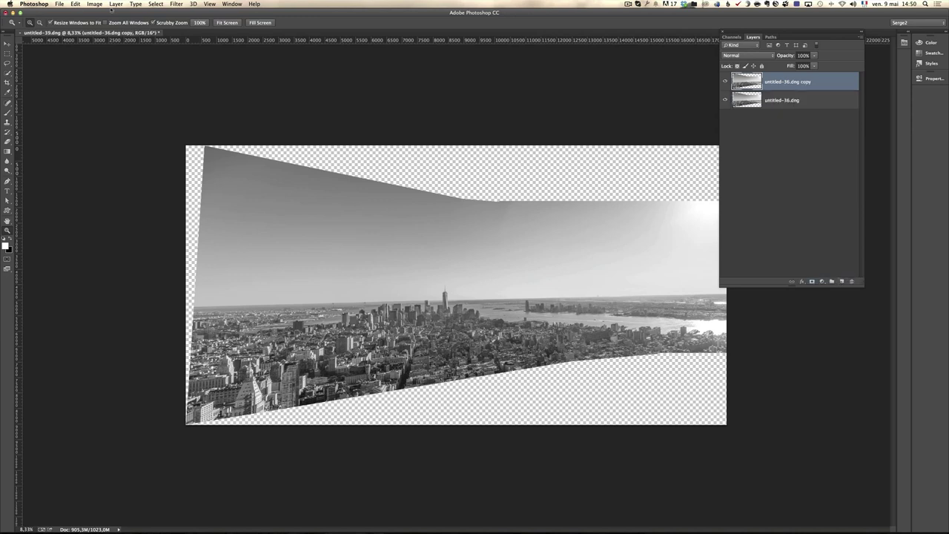
click(94, 4)
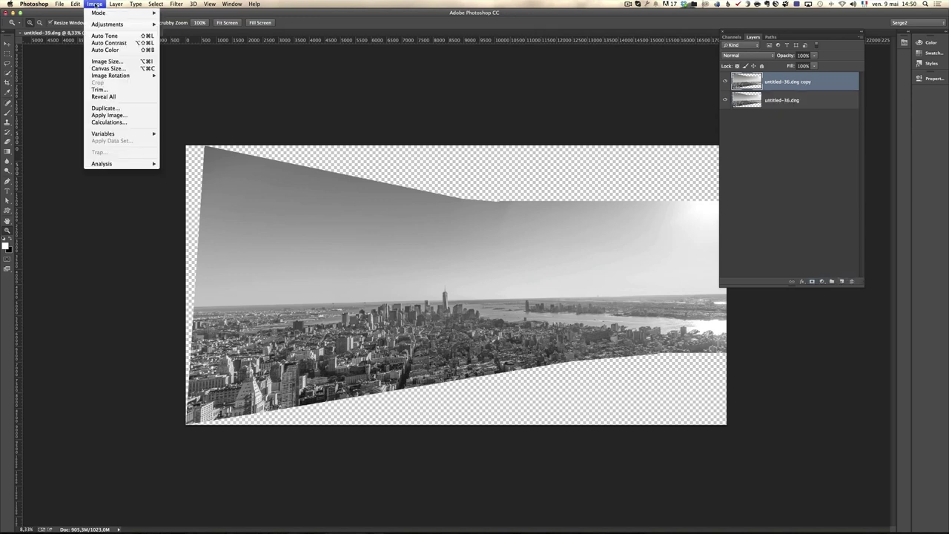
click(110, 62)
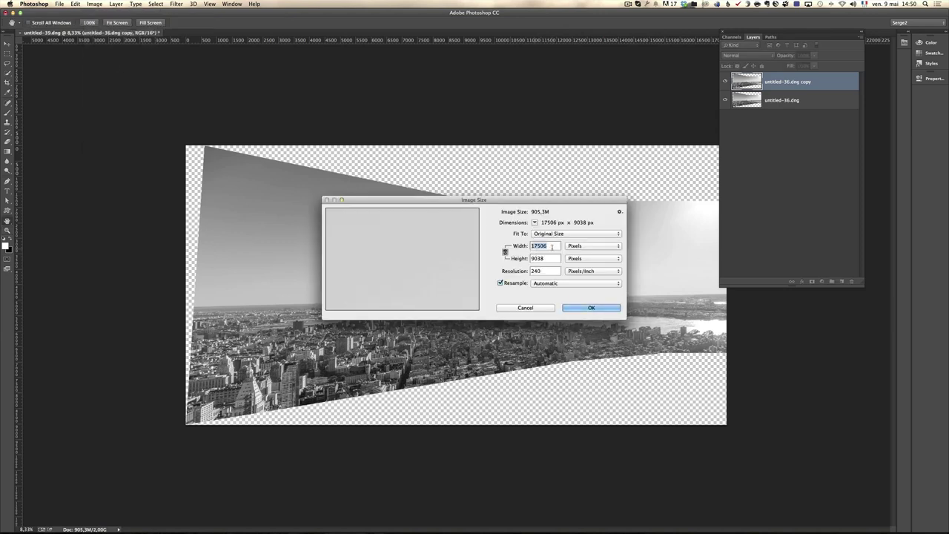
text(5000)
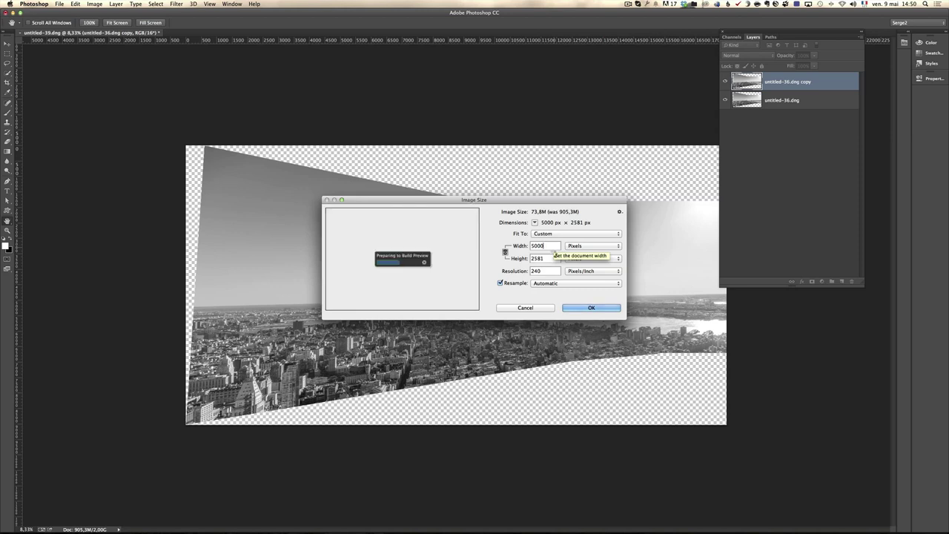
click(581, 307)
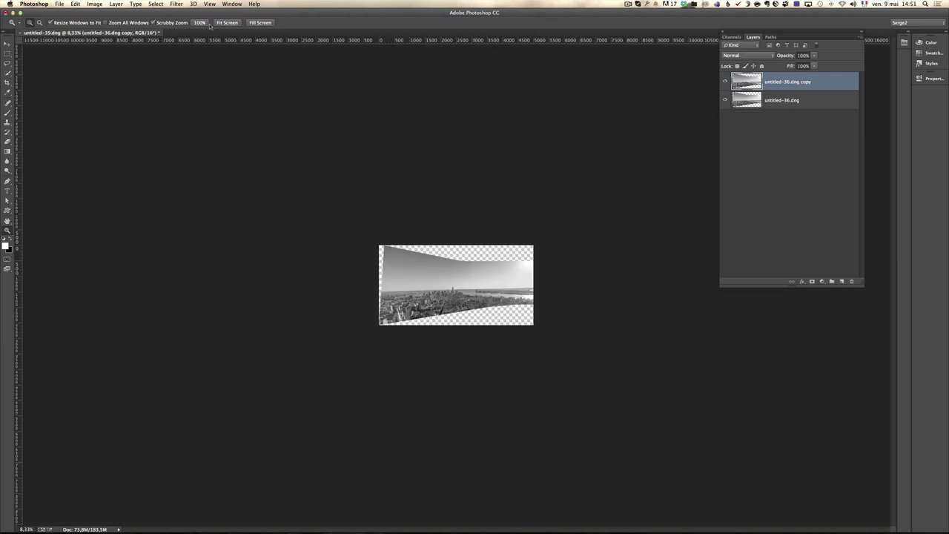
Step: Check the skyline at 100%, then zoom back out to the whole panorama
click(199, 22)
click(200, 22)
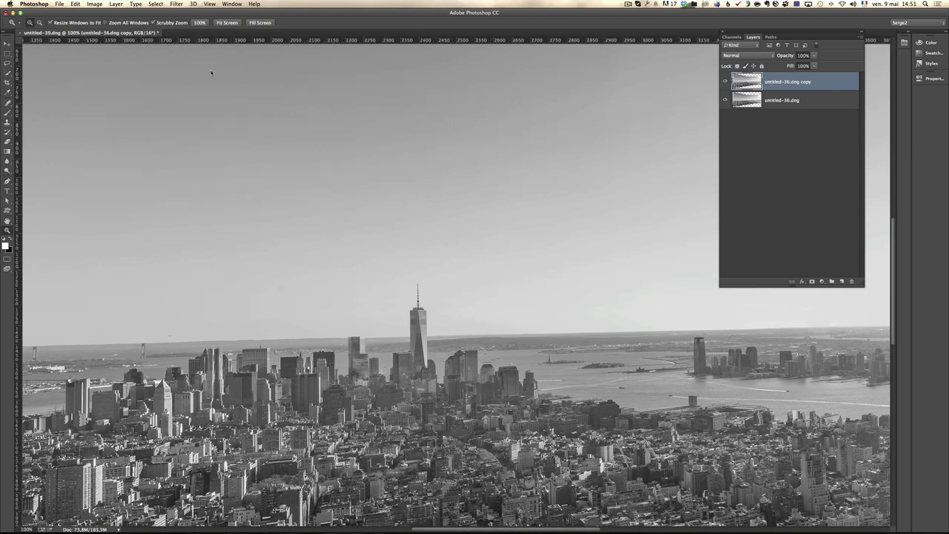
alt+click(351, 297)
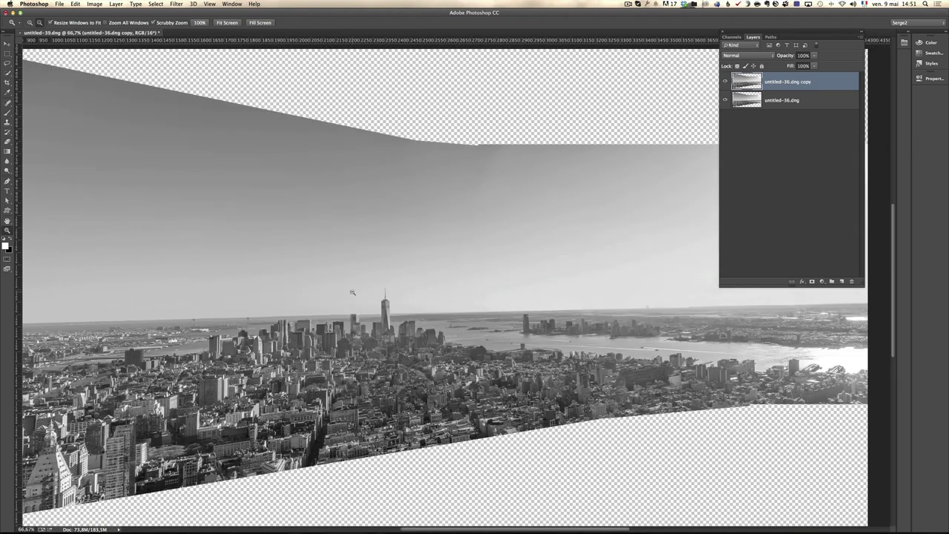
alt+click(358, 295)
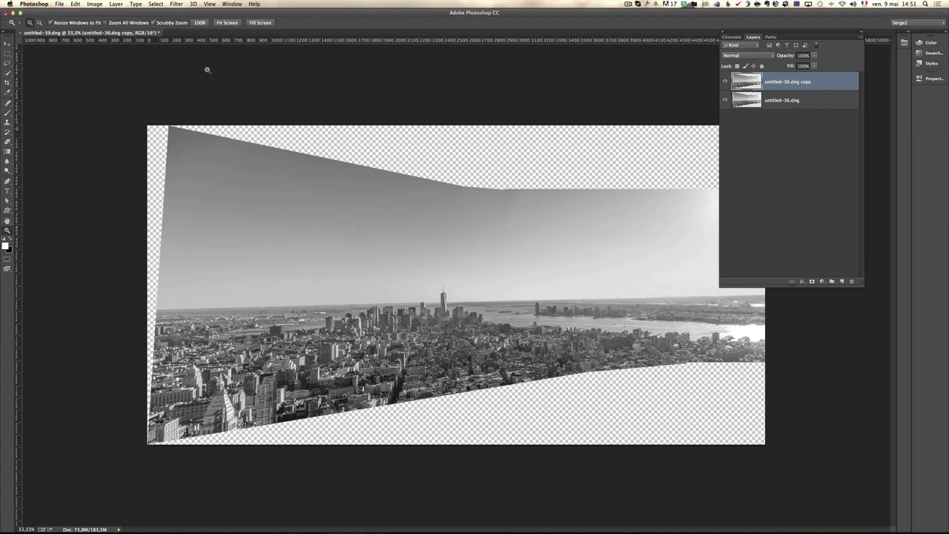
Step: Apply Adaptive Wide Angle with Panorama correction to the top copy layer
click(177, 4)
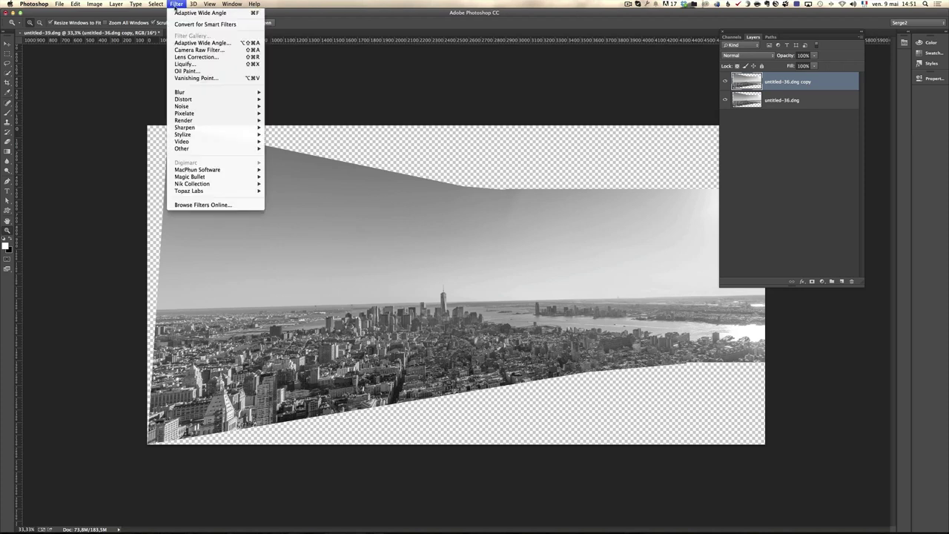
click(186, 43)
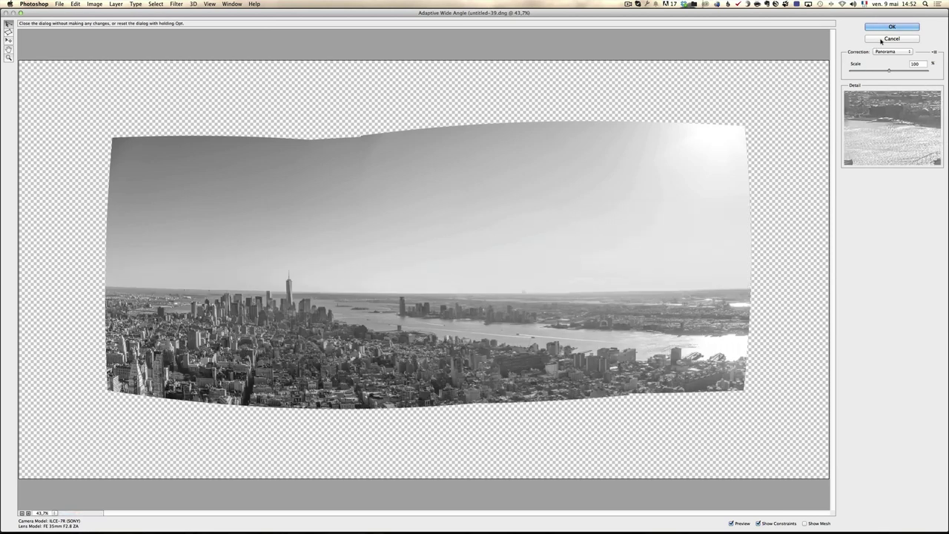
key(Return)
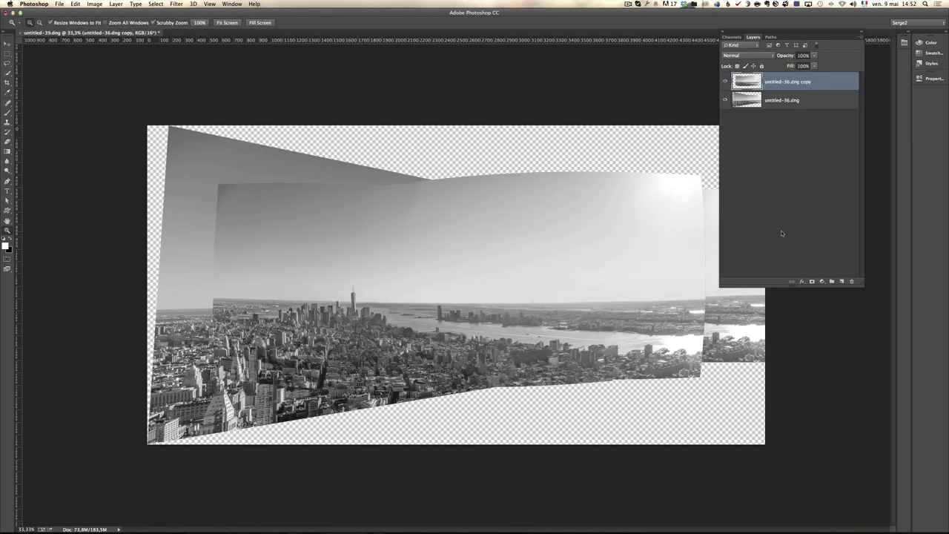
Step: Compare the corrected layer against the original, then hide the original layer
click(725, 82)
click(725, 81)
click(725, 82)
click(725, 82)
click(725, 99)
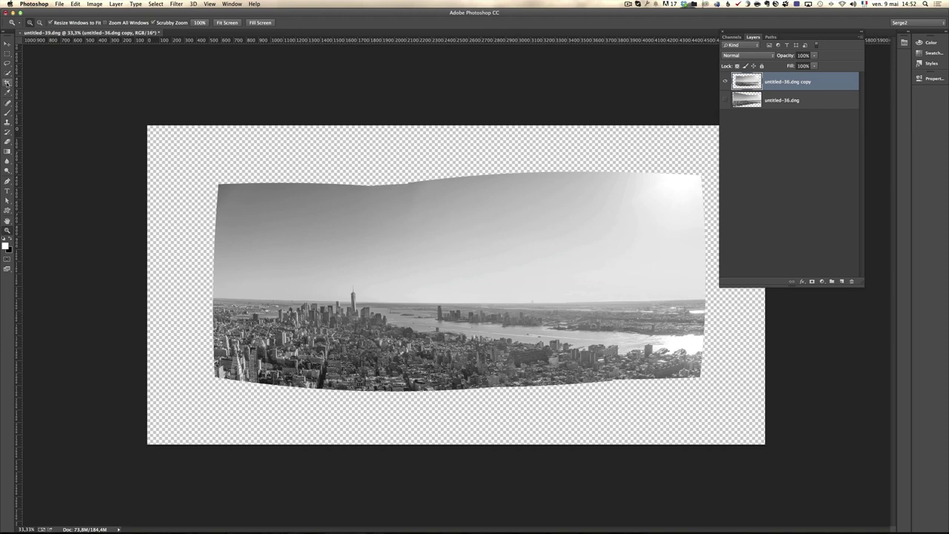
Step: Crop off the transparent top and bottom and rotate about -1.1° to level the horizon
click(7, 82)
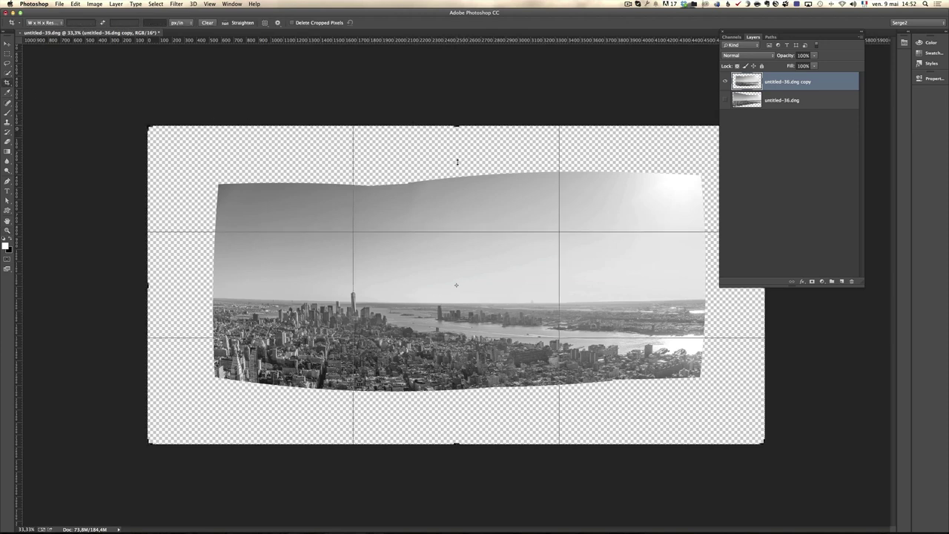
drag(456, 162, 455, 175)
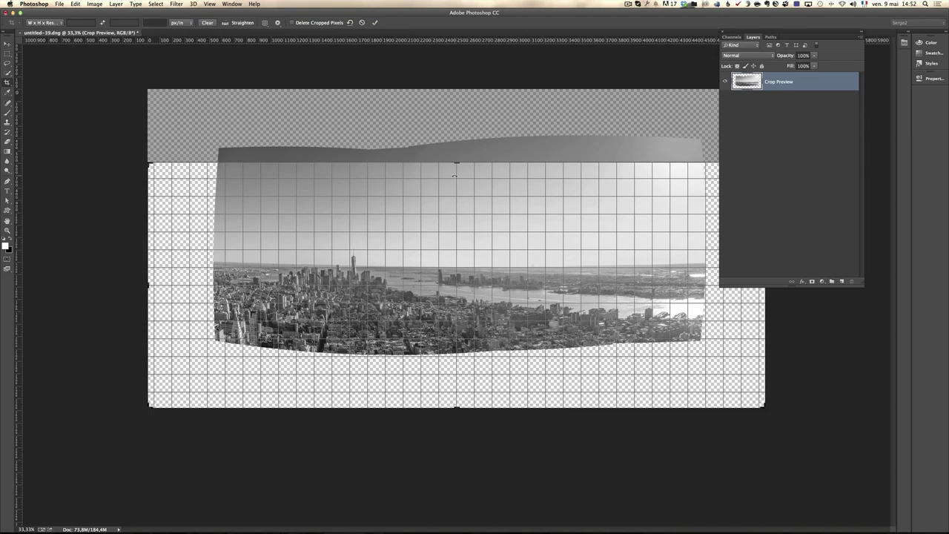
drag(454, 176, 457, 165)
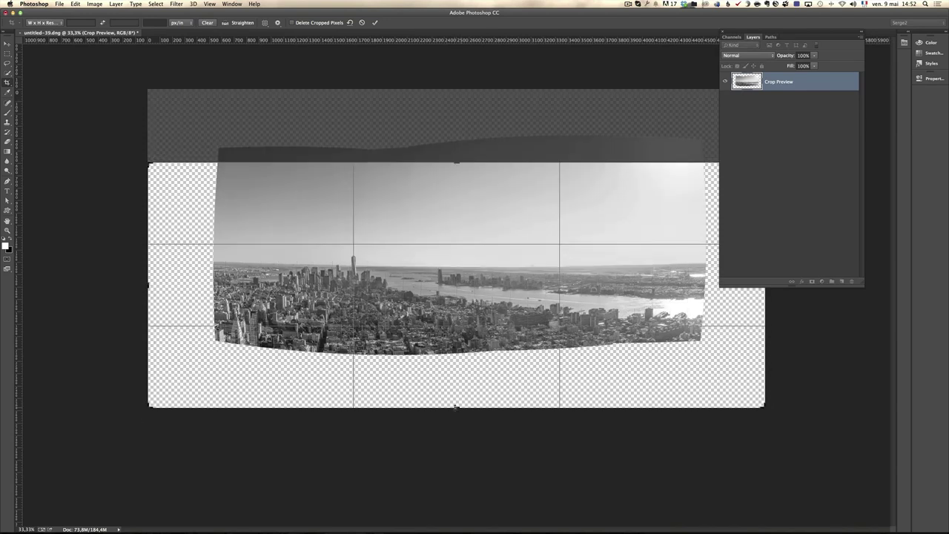
drag(457, 406, 457, 372)
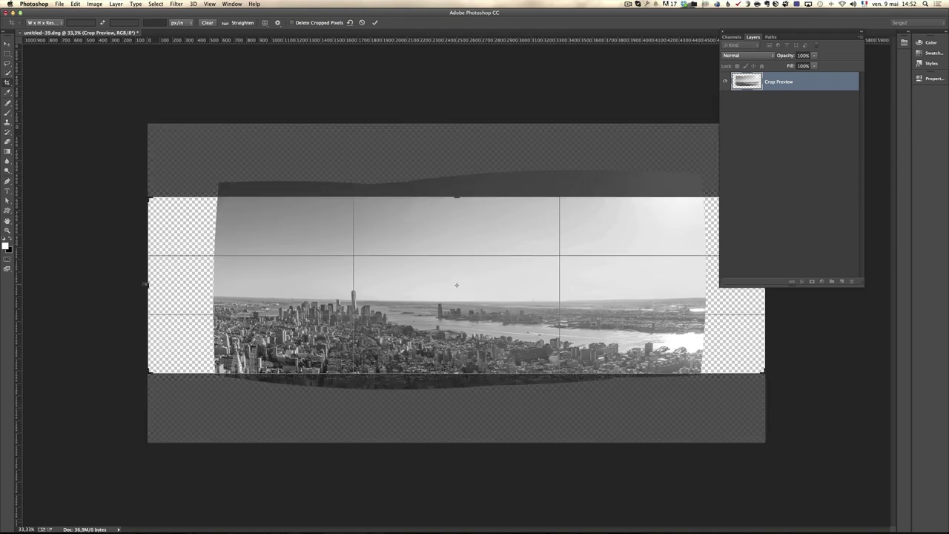
Step: Pull the left and right crop edges inward, fine-tune the height and apply the crop
drag(145, 283, 209, 281)
drag(703, 285, 665, 284)
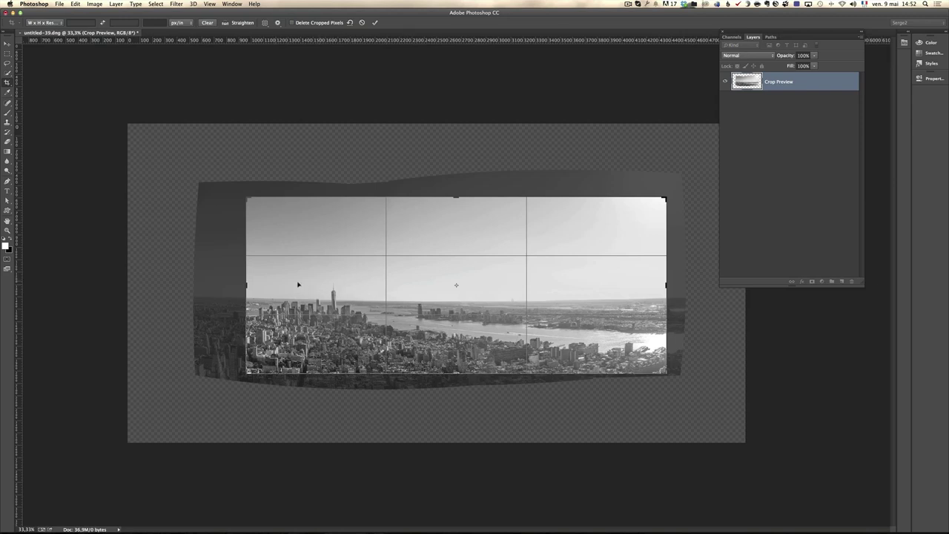
drag(245, 284, 234, 284)
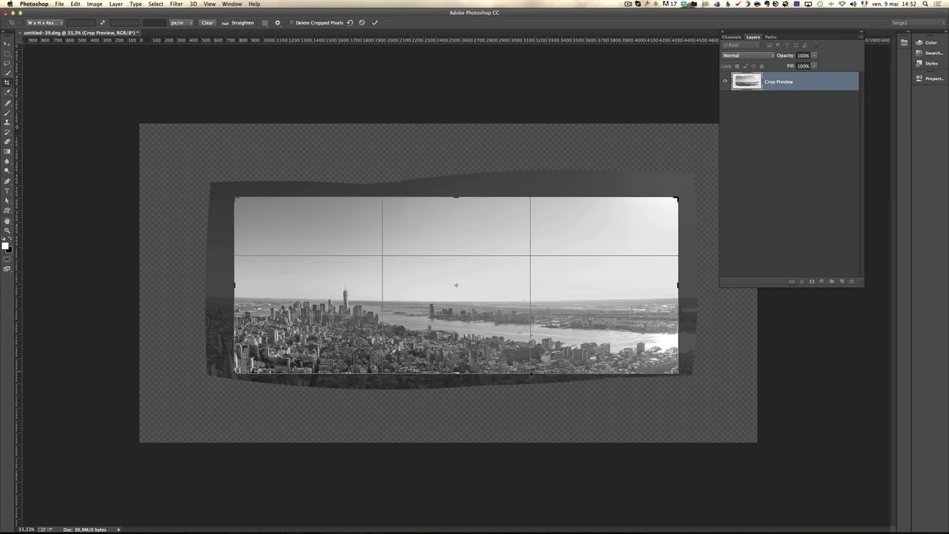
drag(453, 374, 455, 374)
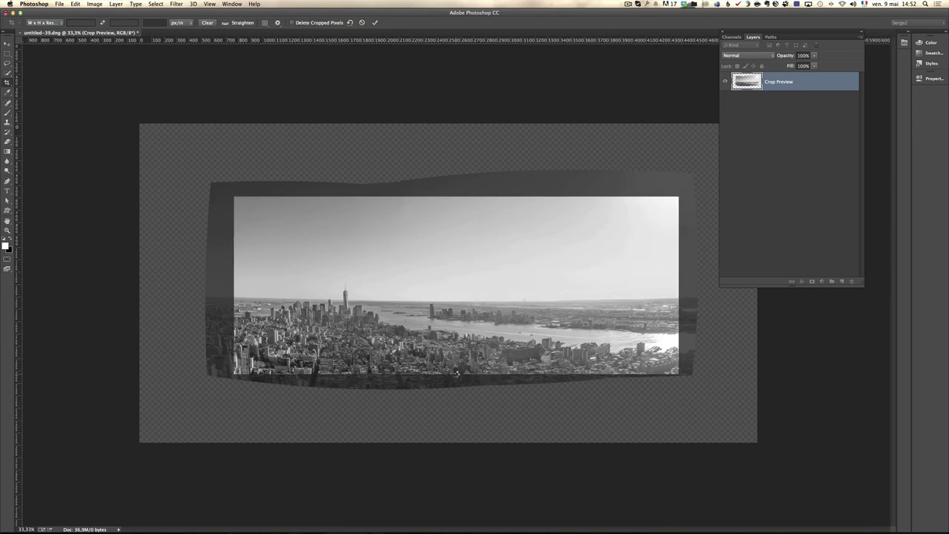
key(Return)
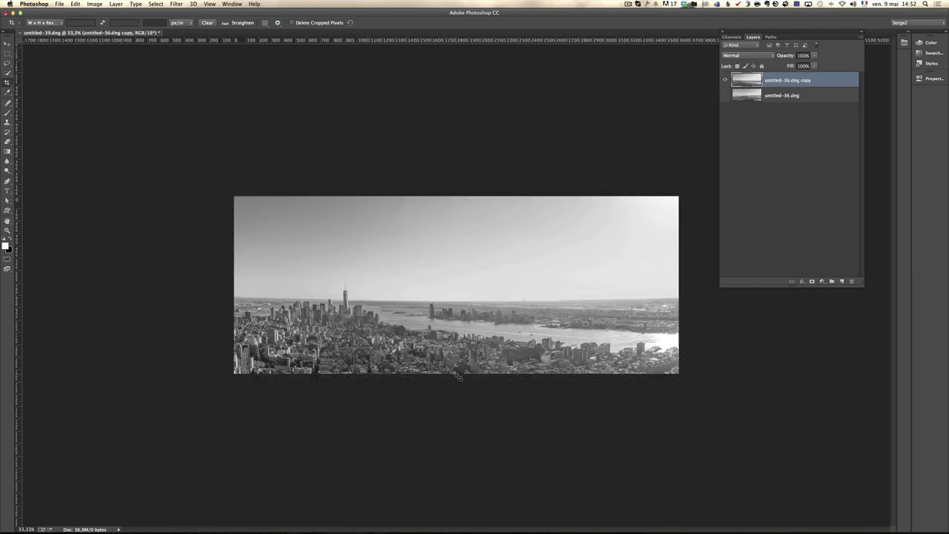
Step: Confirm Crop in the dialog so the image is trimmed
key(z)
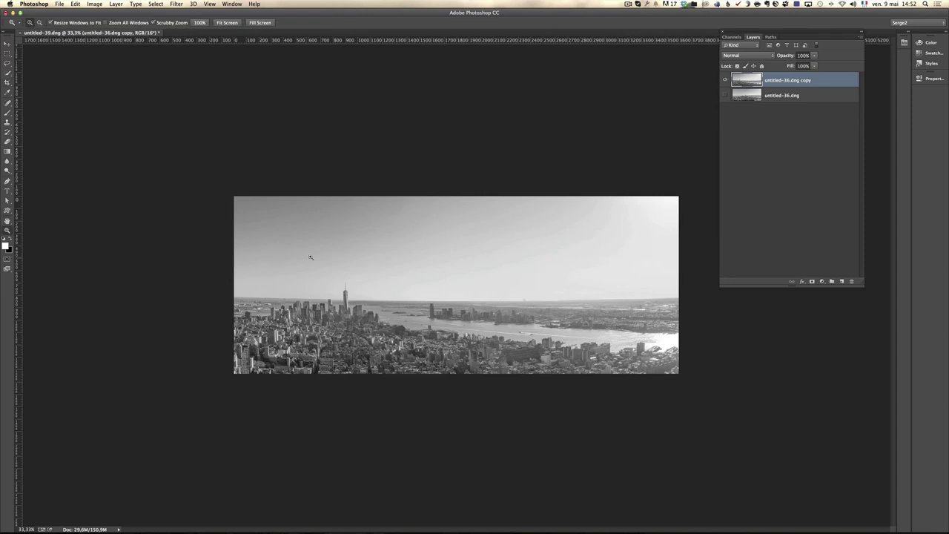
key(c)
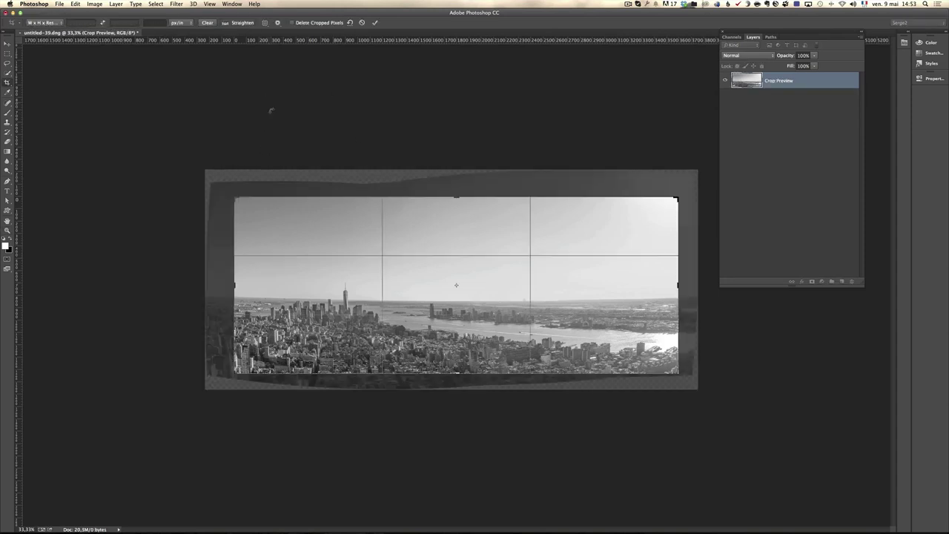
click(7, 44)
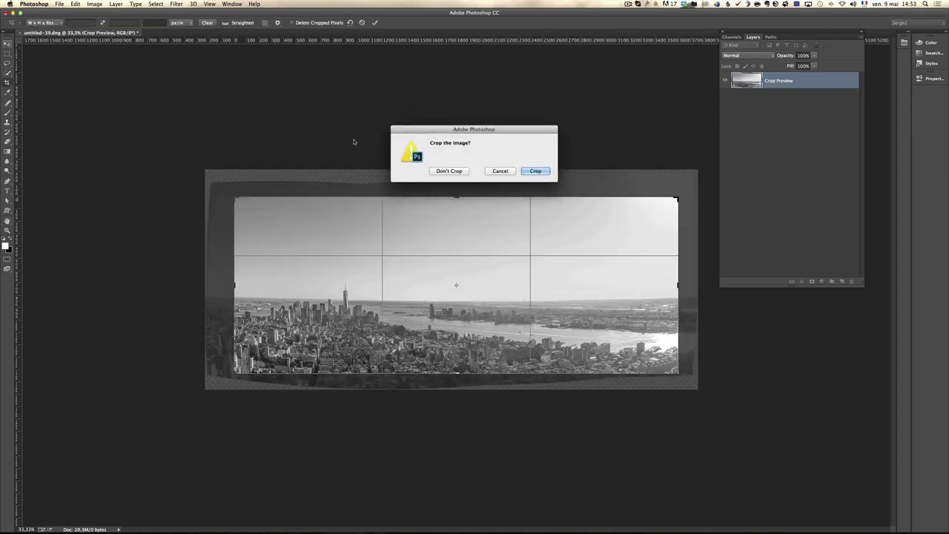
key(Return)
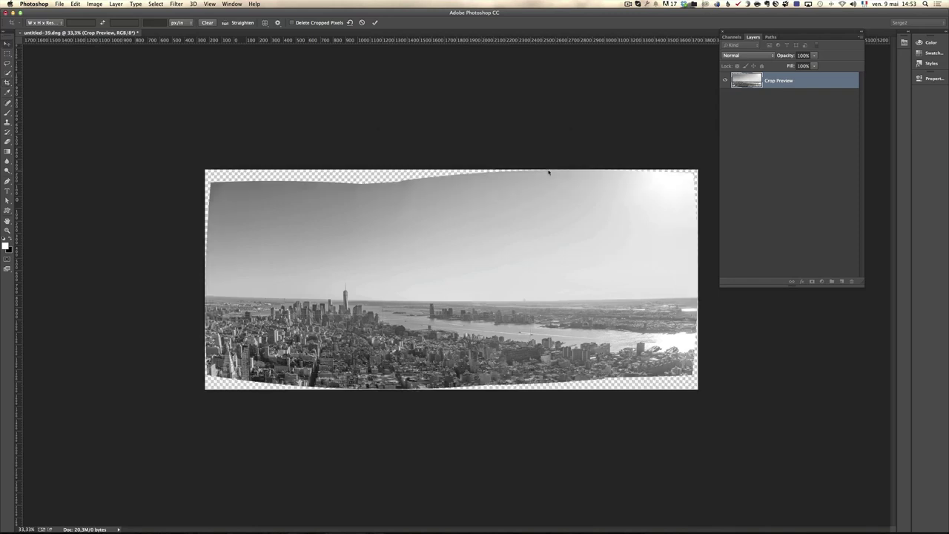
Step: Fit the panorama to the screen and check its size of 3599 × 1435 px
key(z)
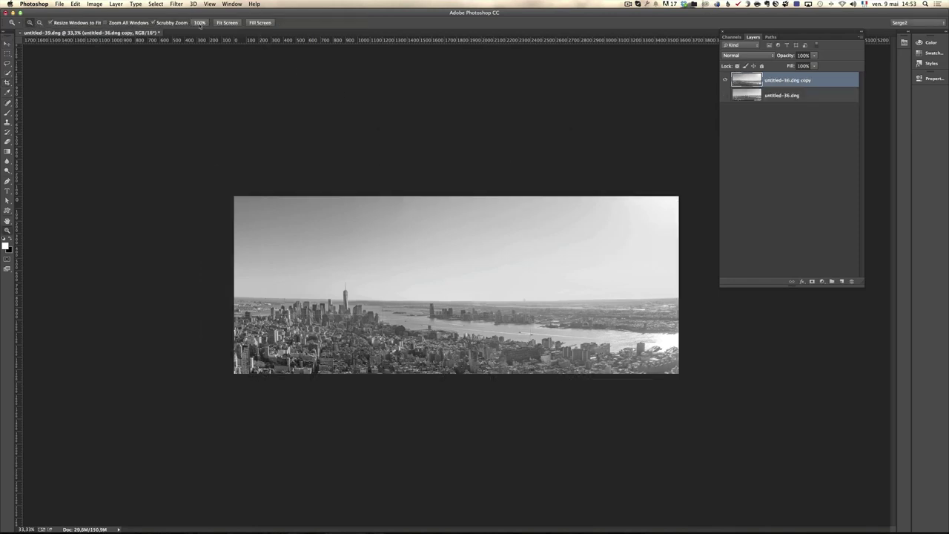
click(227, 22)
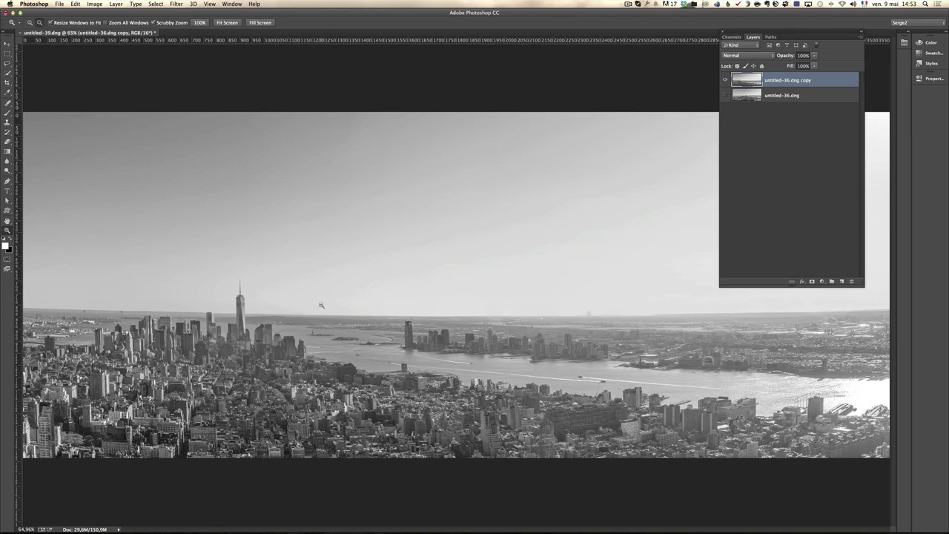
alt+click(315, 308)
click(95, 4)
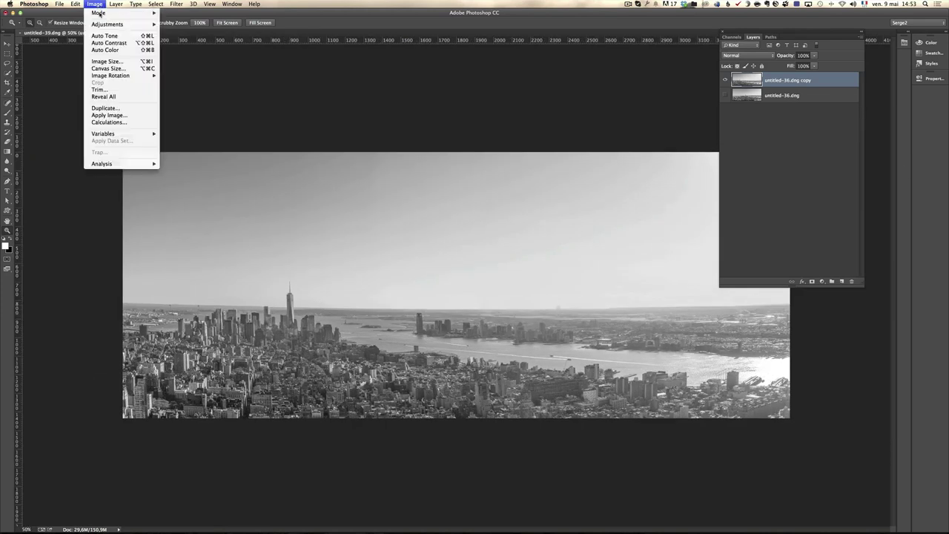
click(104, 62)
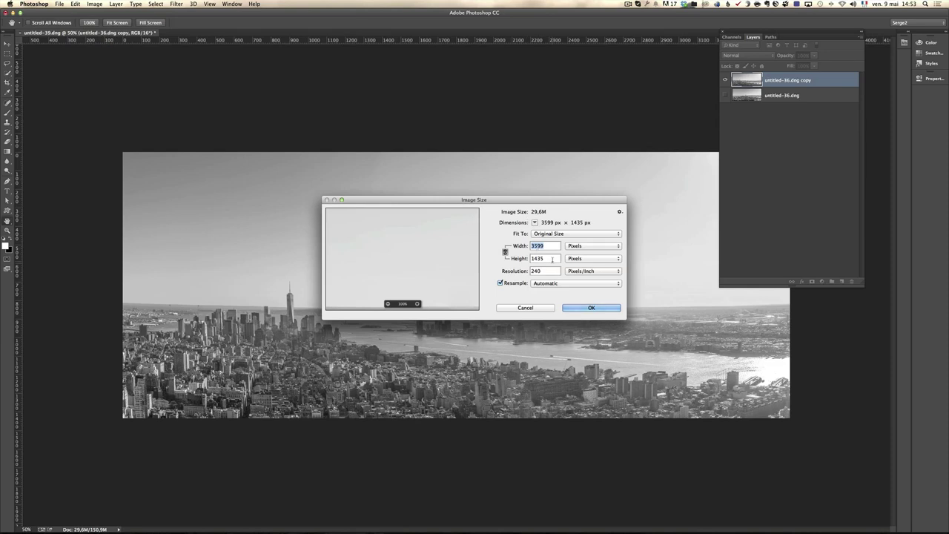
click(525, 308)
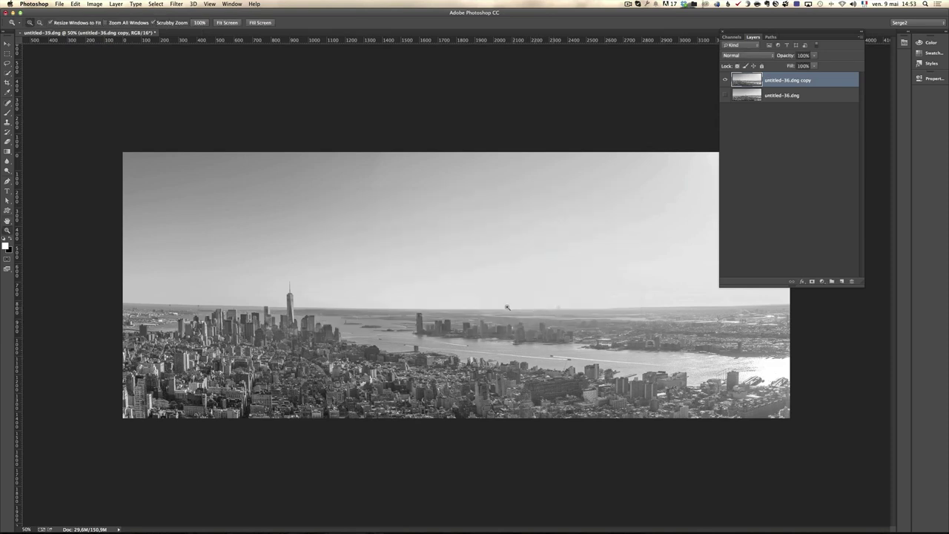
Step: Close the panorama document, saving it as untitled-36-Modifier.tif
click(59, 4)
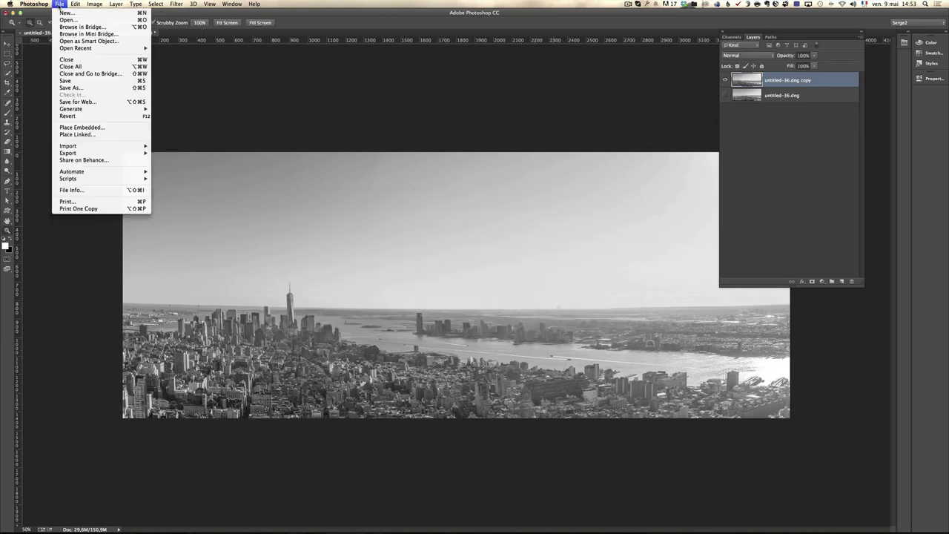
click(90, 60)
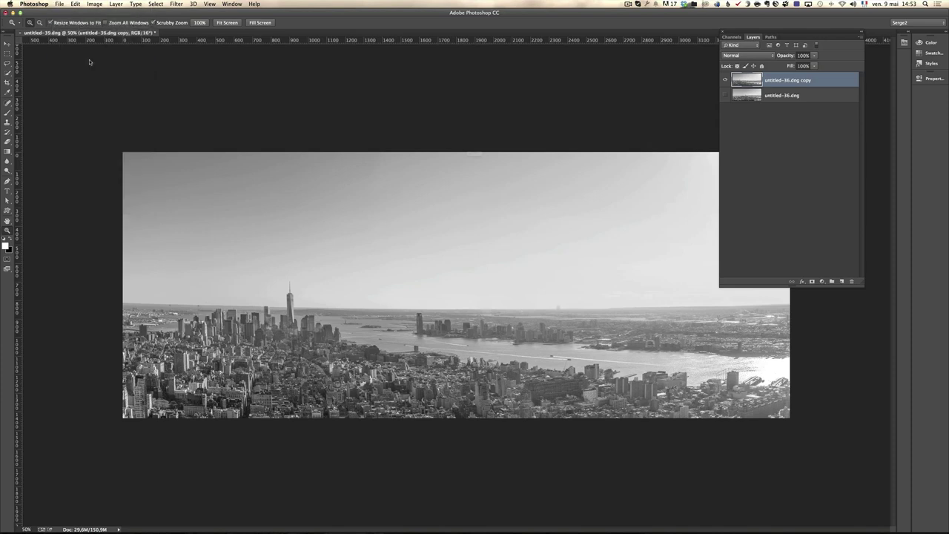
click(534, 172)
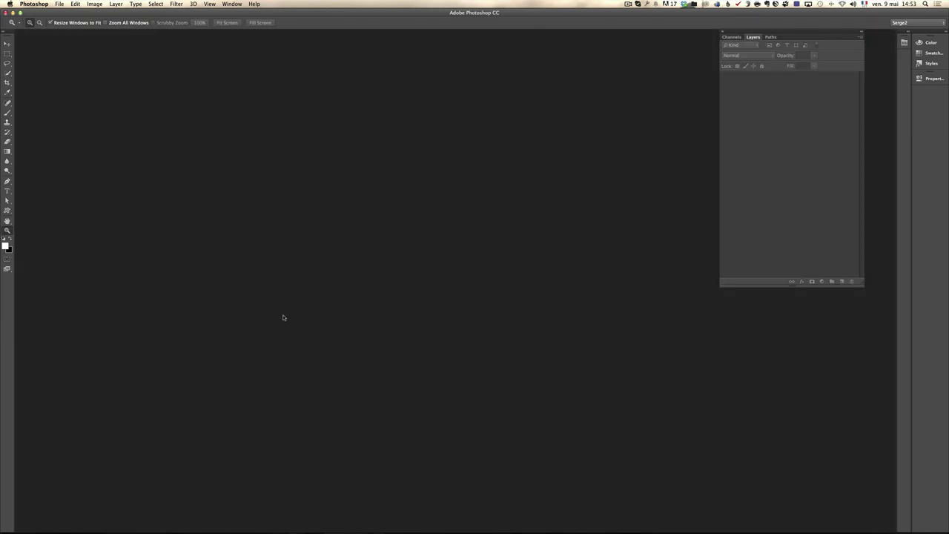
Step: Switch to Lightroom to view the saved untitled-36-Modifier.tif panorama in Develop
key(super+Tab)
key(super+Tab)
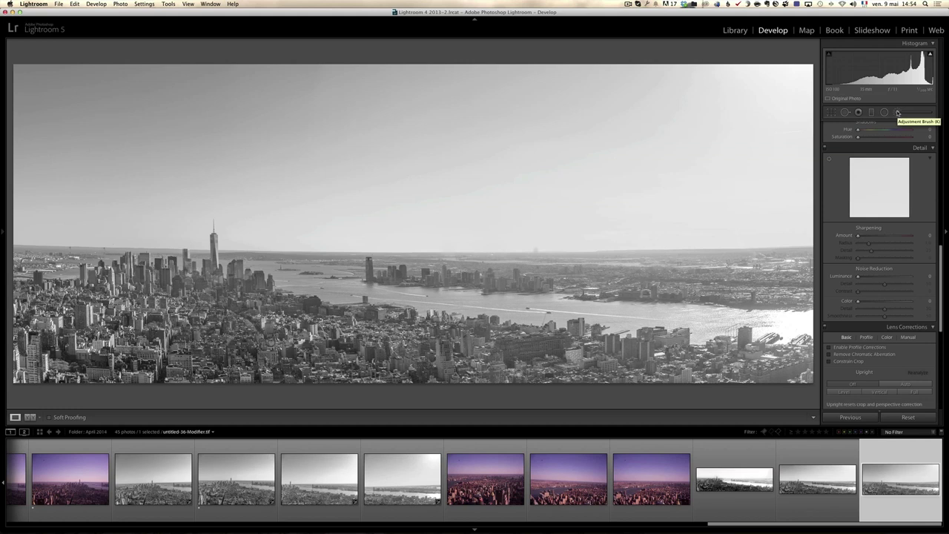
Step: Brush +0.59 exposure along the river horizon and lower that mask's clarity to -35
click(897, 113)
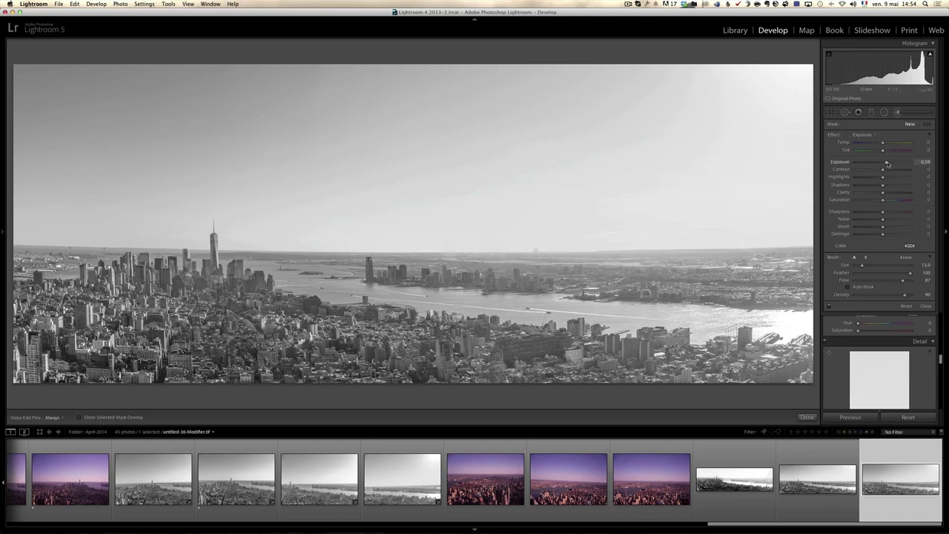
key(h)
drag(549, 266, 741, 278)
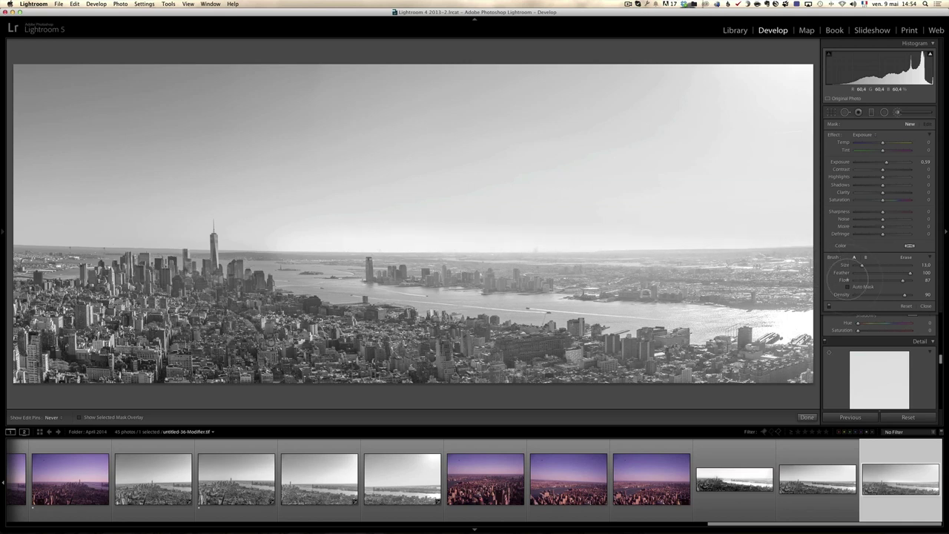
key(h)
drag(882, 192, 872, 193)
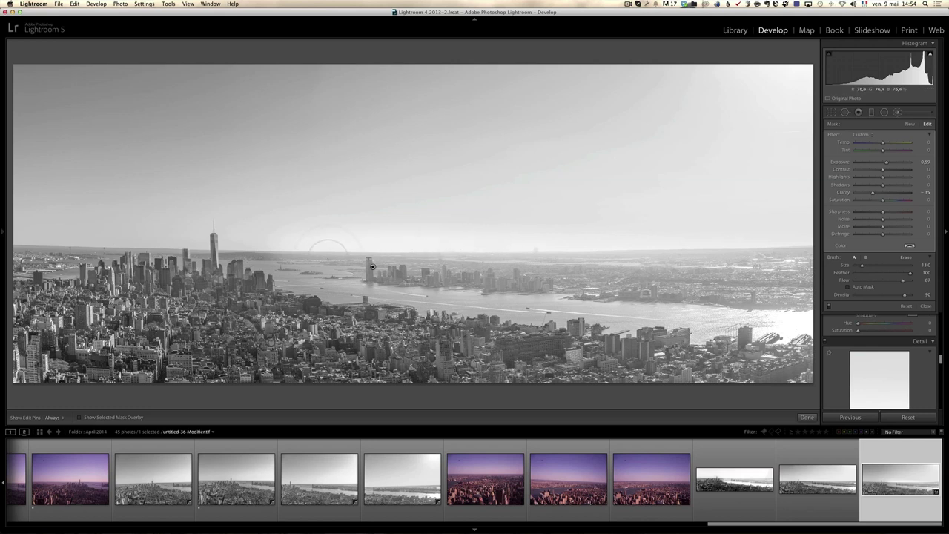
key(h)
key(h)
Step: Paint a brush adjustment at −0.59 exposure and 35 clarity over the city skyline
click(911, 124)
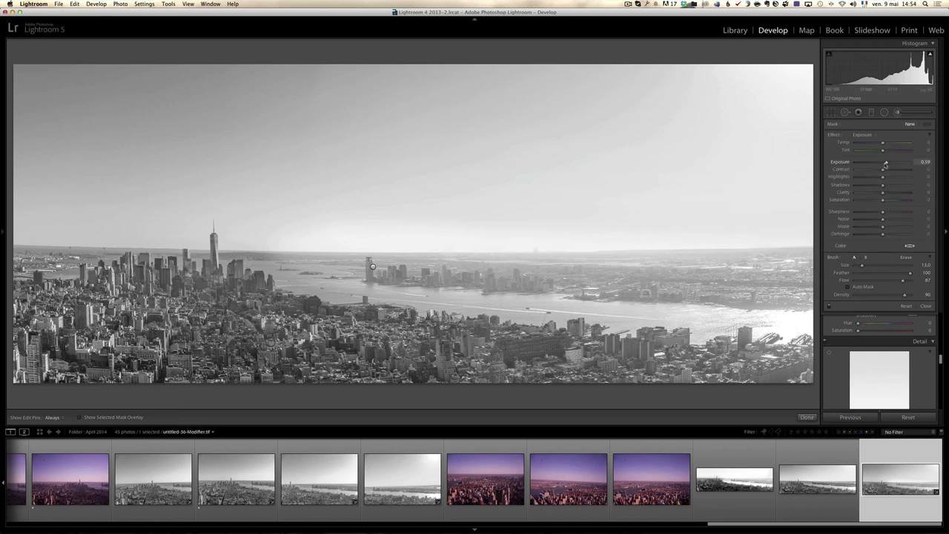
drag(884, 164, 882, 163)
key(h)
mouse_move(195, 276)
mouse_down()
mouse_move(196, 292)
mouse_move(111, 304)
mouse_move(241, 326)
mouse_move(307, 315)
mouse_move(531, 348)
mouse_move(763, 363)
mouse_move(556, 349)
mouse_up()
mouse_move(67, 312)
mouse_down()
mouse_move(34, 304)
mouse_move(149, 356)
mouse_move(223, 345)
mouse_move(418, 367)
mouse_up()
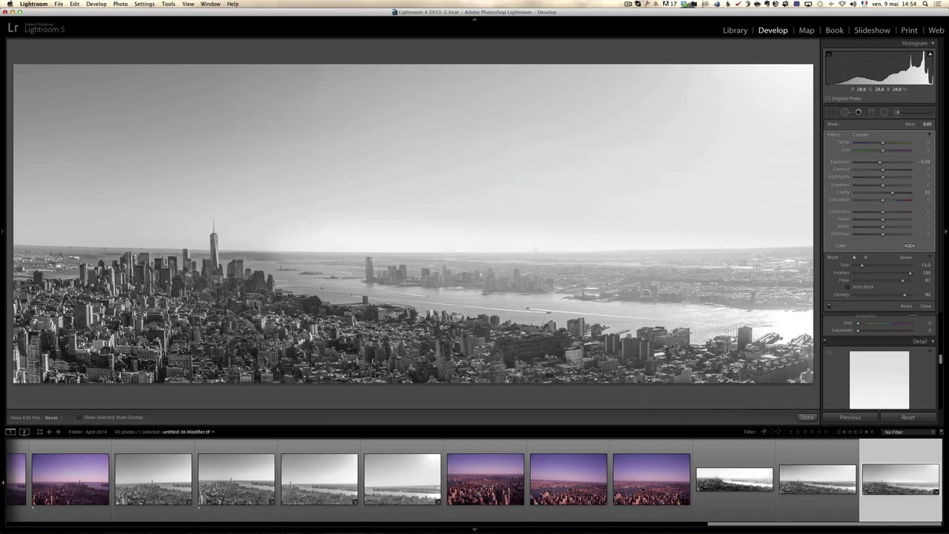
key(h)
Step: Draw an angled graduated filter across the left side at about −0.92 exposure, then close mask editing
click(872, 112)
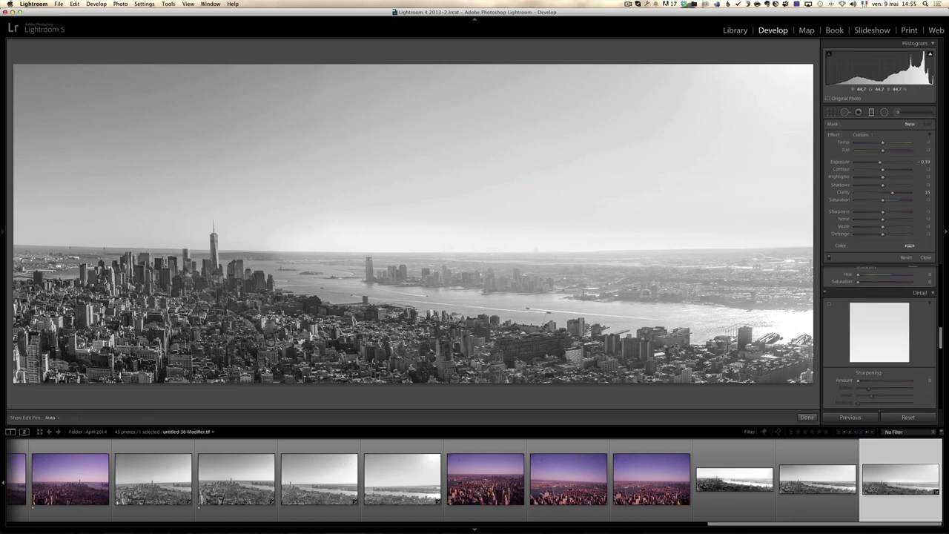
drag(281, 315, 326, 356)
mouse_move(311, 304)
mouse_down()
mouse_move(293, 304)
mouse_move(304, 307)
mouse_up()
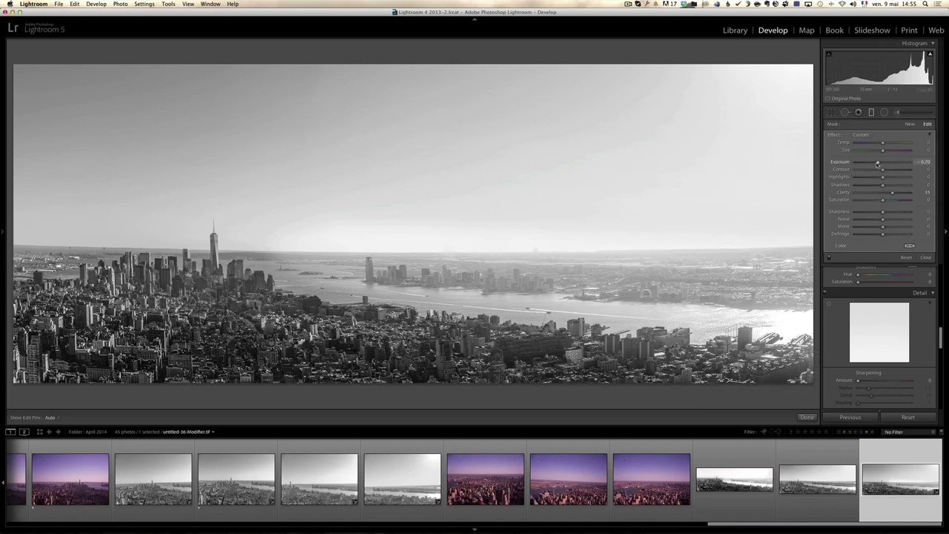
drag(877, 163, 875, 164)
click(928, 258)
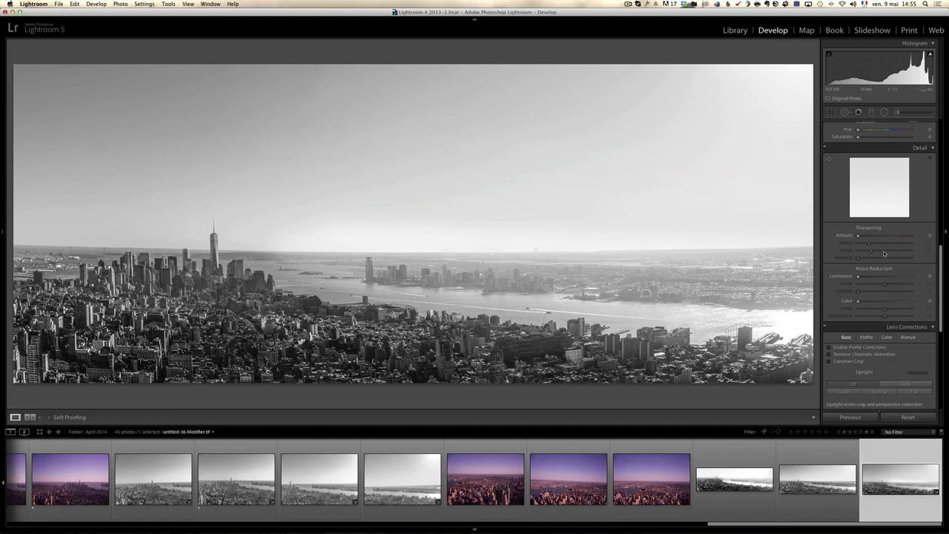
Step: Brush haze along the horizon with +0.46 exposure and −36 clarity
click(897, 112)
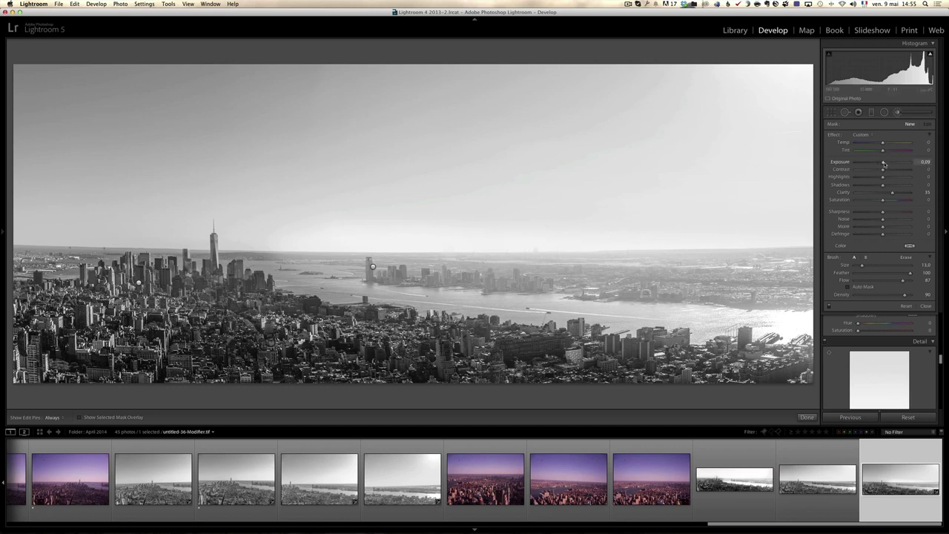
drag(892, 193, 873, 193)
key(h)
mouse_move(442, 260)
mouse_down()
mouse_move(392, 239)
mouse_move(713, 245)
mouse_up()
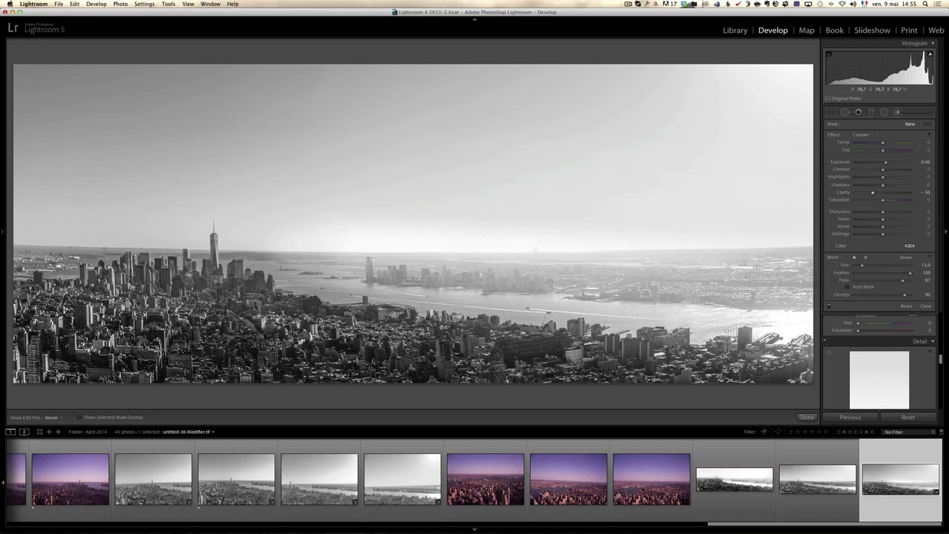
key(h)
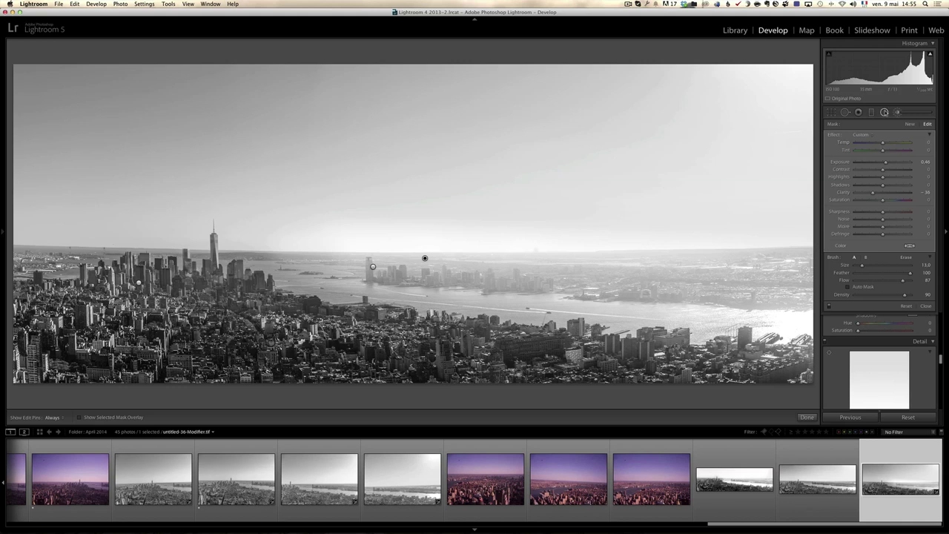
Step: Draw a large oval radial filter on the sky, raise Exposure, invert the mask and set Feather 100
click(884, 112)
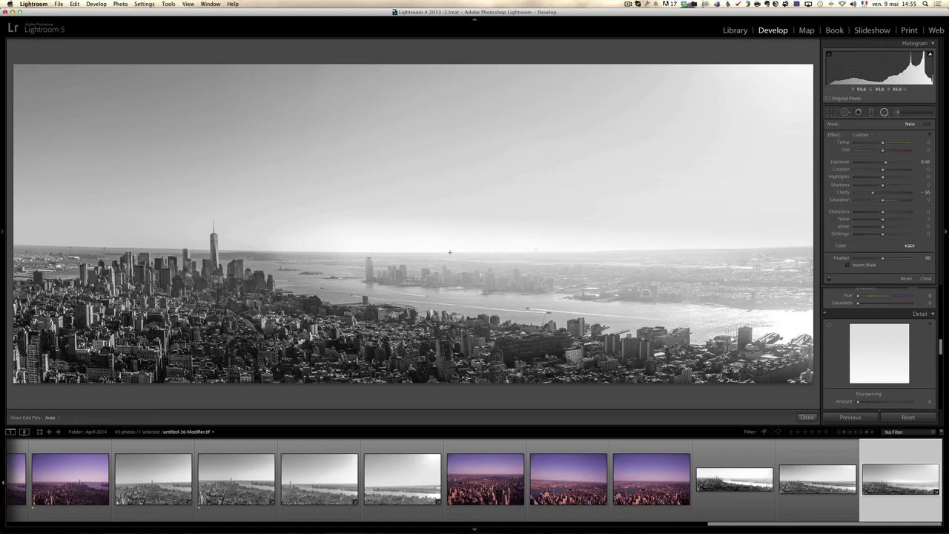
key(z)
key(z)
drag(661, 169, 806, 286)
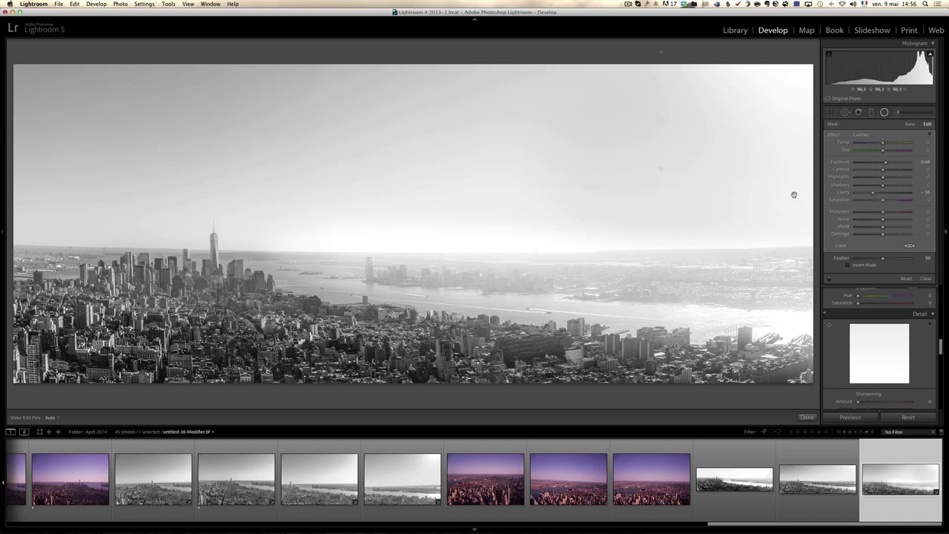
drag(888, 164, 891, 163)
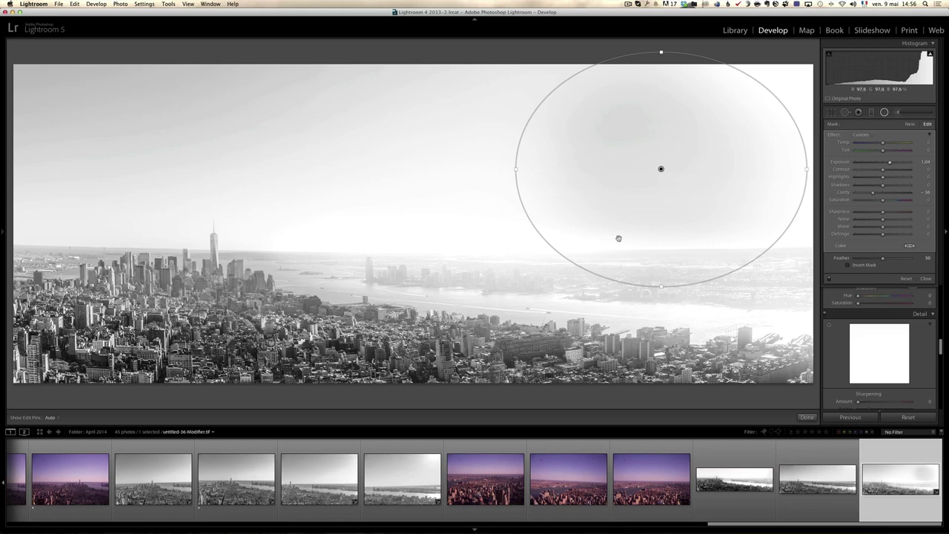
click(862, 266)
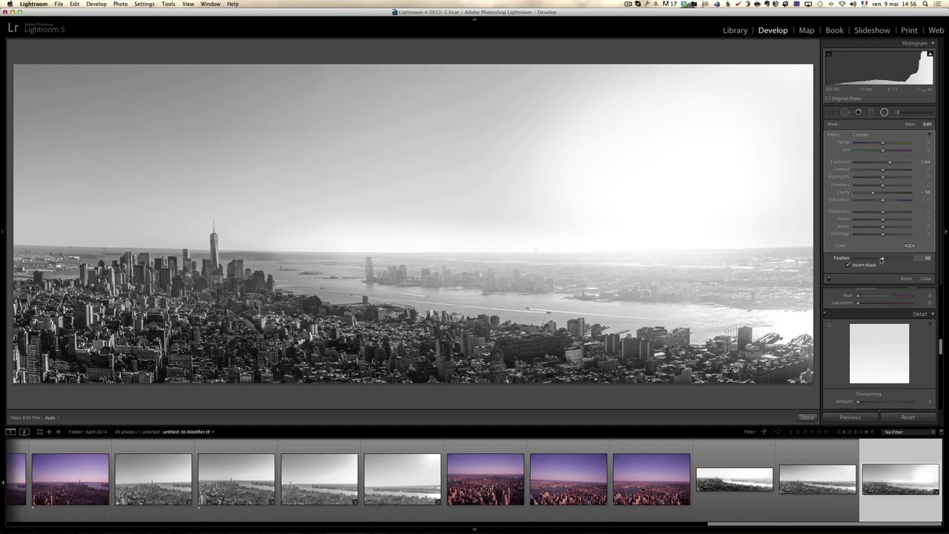
drag(882, 258, 911, 259)
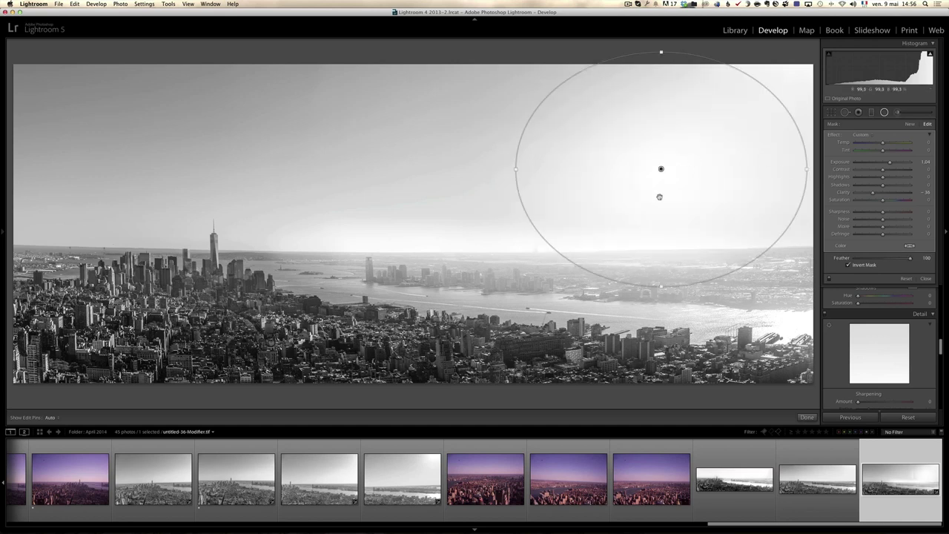
Step: Move the glow to the right edge and brighten it to about +1.47 exposure, comparing before and after
drag(661, 170, 833, 163)
drag(739, 174, 735, 212)
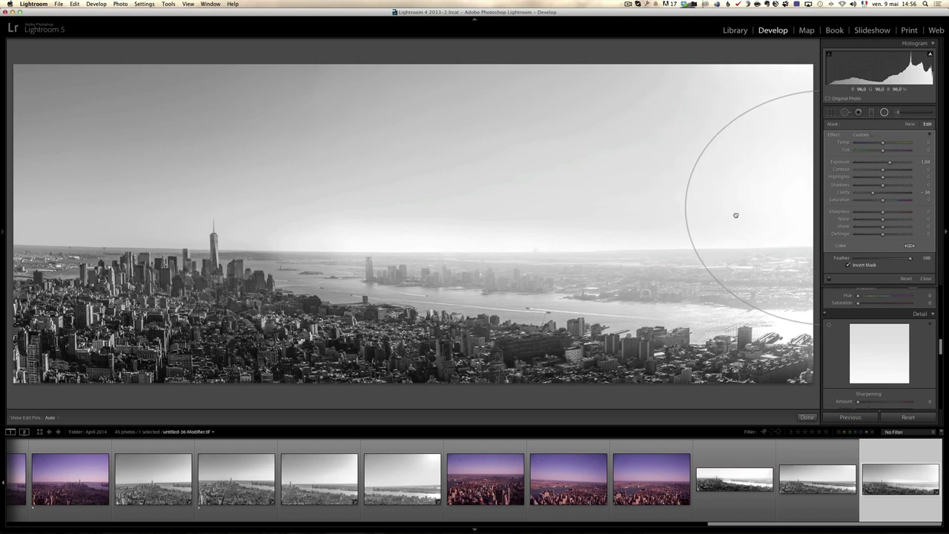
click(830, 279)
click(830, 279)
drag(889, 162, 899, 162)
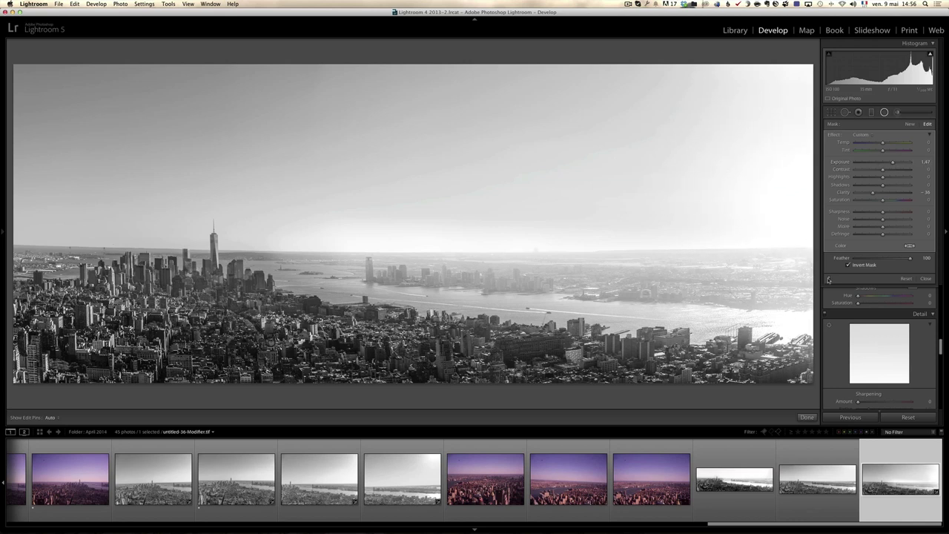
click(830, 280)
click(830, 279)
Step: Add a radial filter on the city with inverted mask, Feather 100 and slightly raised exposure
click(909, 124)
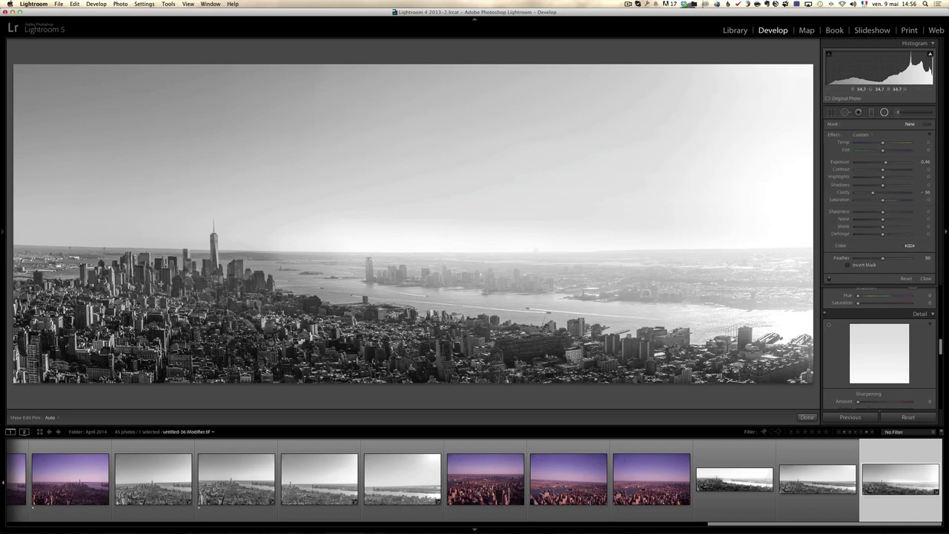
click(140, 304)
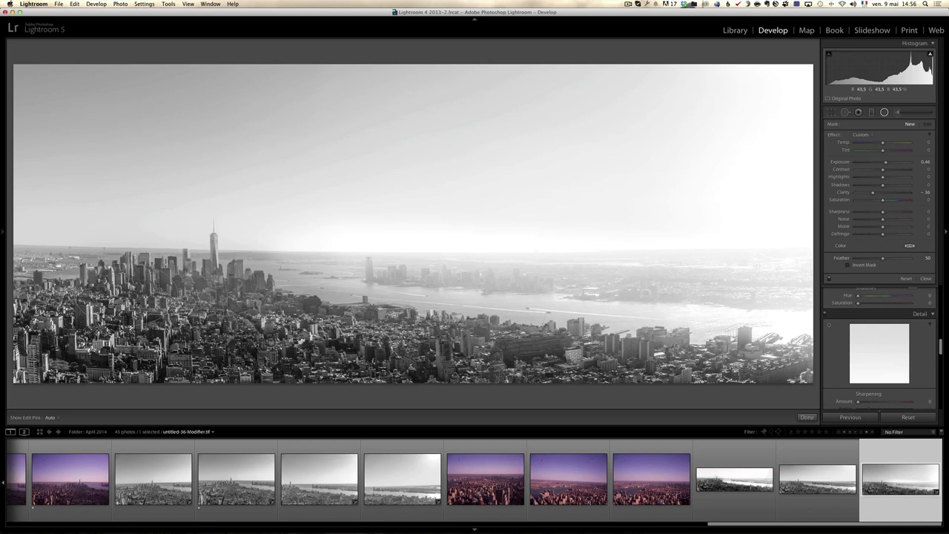
click(847, 265)
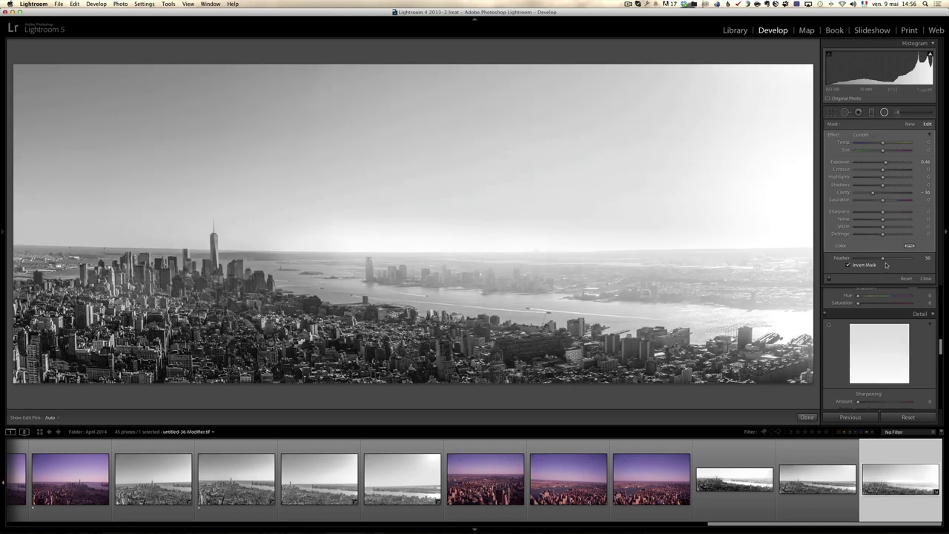
drag(888, 260, 913, 259)
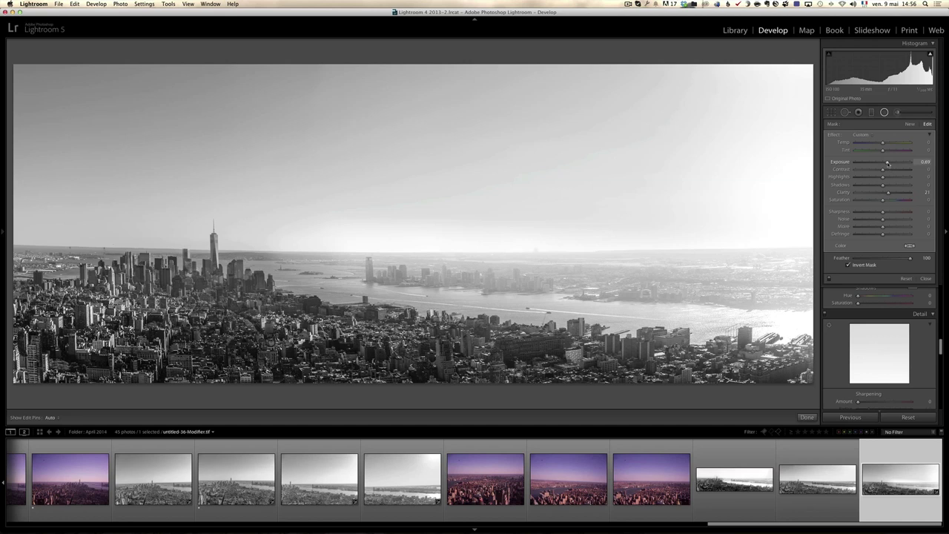
drag(888, 163, 890, 163)
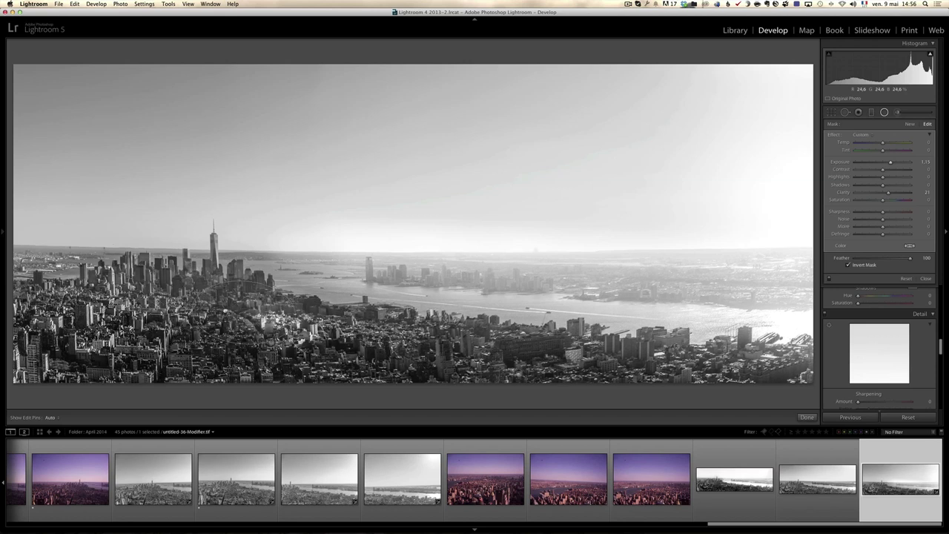
Step: Duplicate the city radial filter and move the copies across the skyline to the right and left
right_click(123, 304)
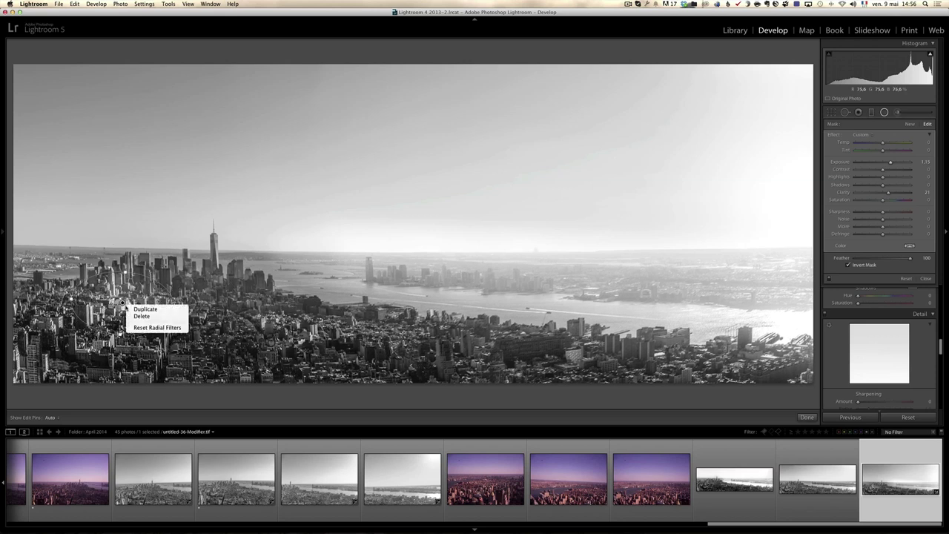
click(137, 309)
drag(123, 304, 393, 341)
right_click(265, 324)
click(281, 326)
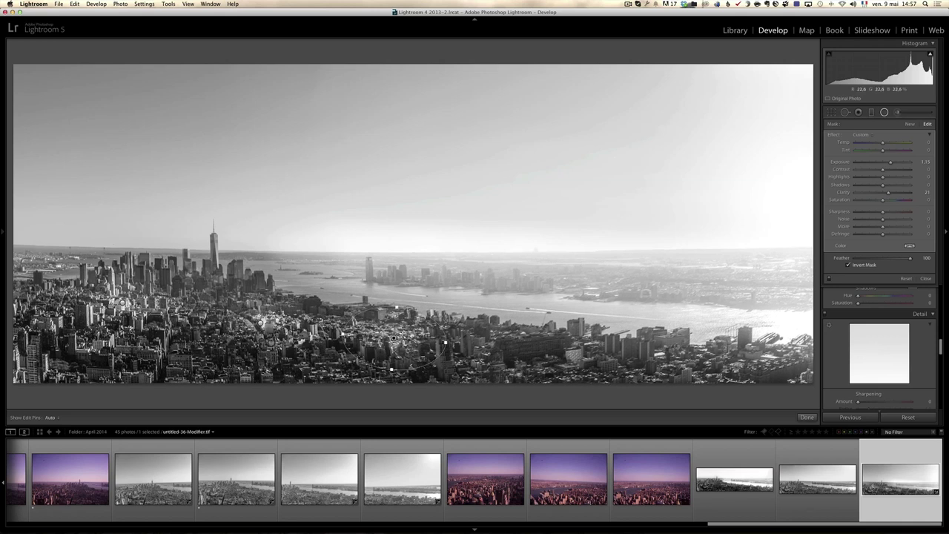
right_click(392, 338)
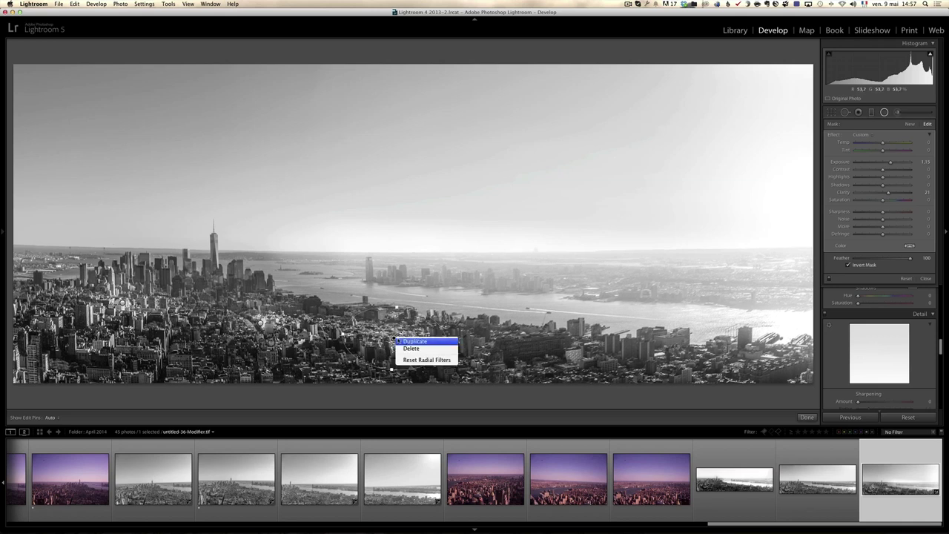
click(408, 345)
drag(393, 338, 172, 288)
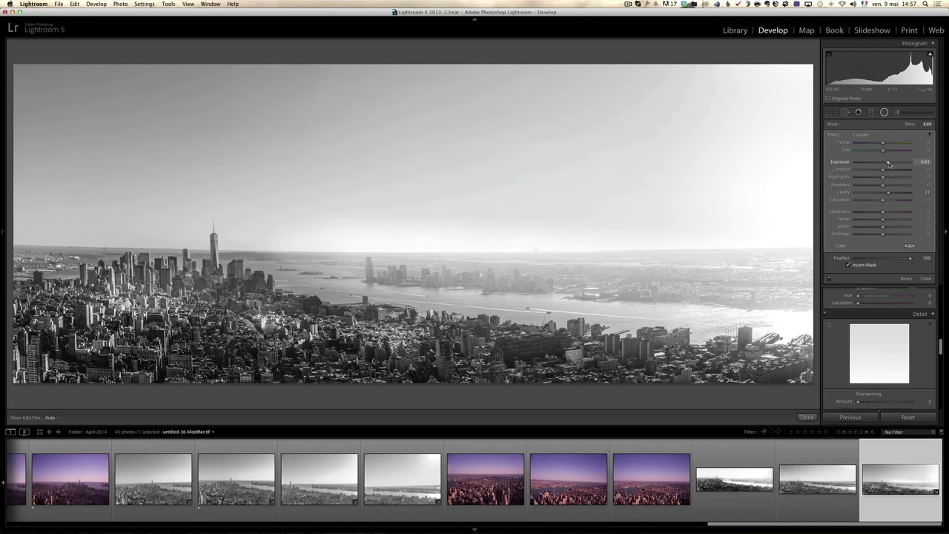
Step: Fine-tune the glow's exposure to about +0.83 and close radial filter editing
drag(889, 162, 895, 163)
drag(891, 163, 891, 162)
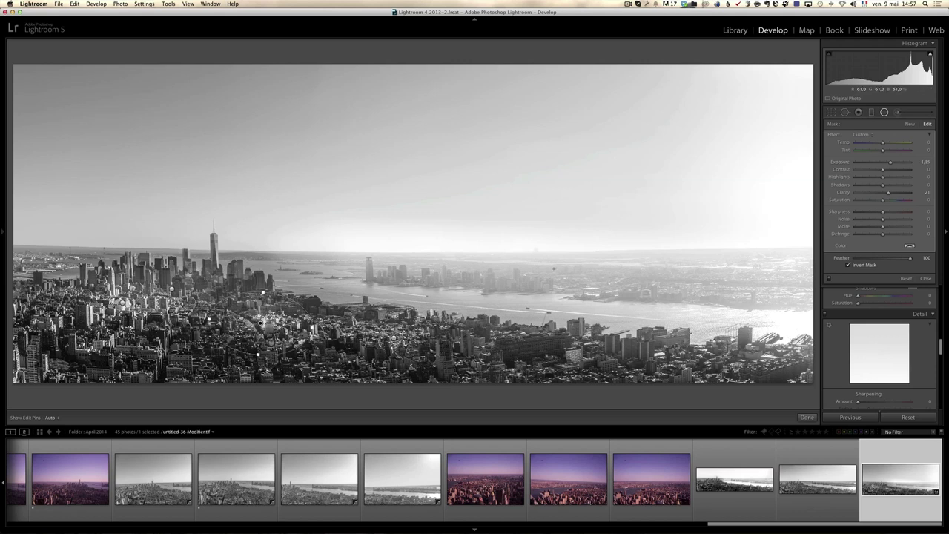
drag(888, 163, 891, 162)
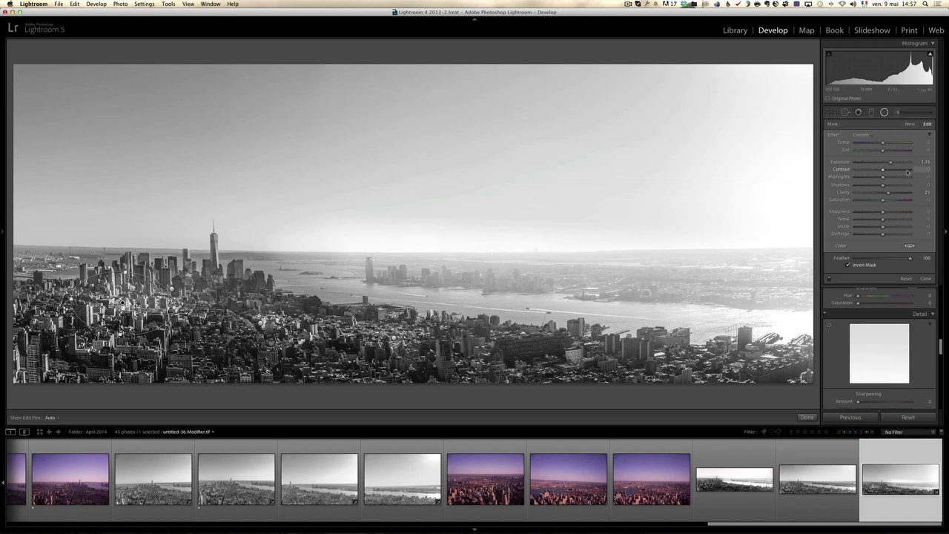
drag(890, 165, 888, 166)
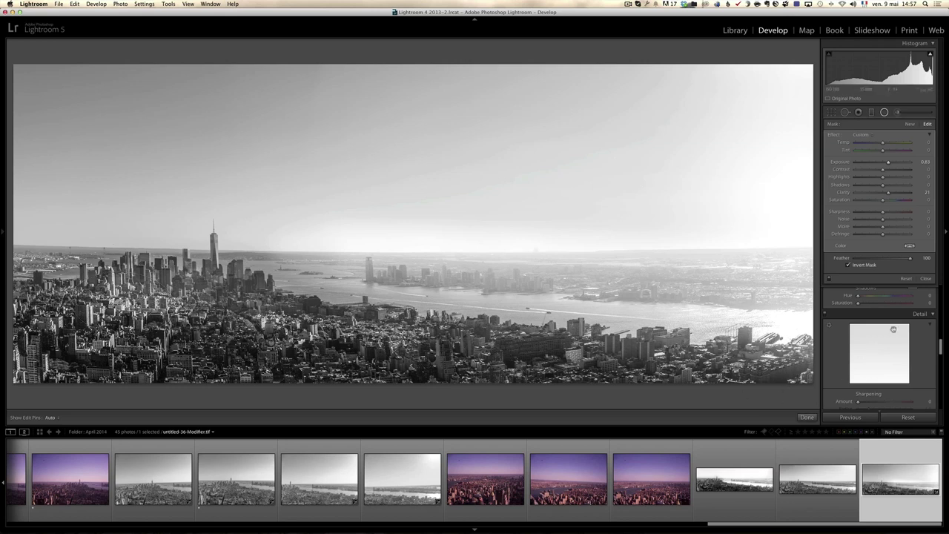
click(927, 278)
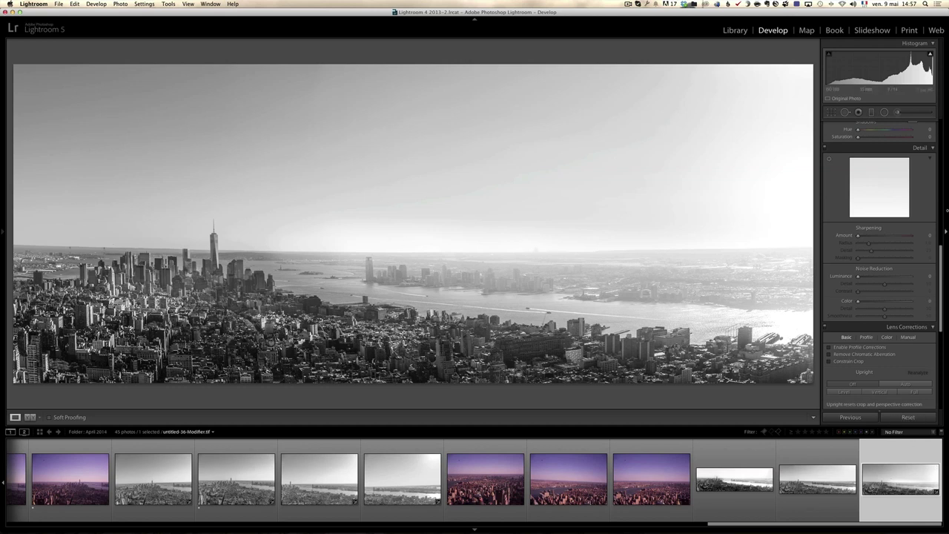
Step: Raise the Basic panel's global Contrast to about +38
scroll(939, 192, up, 5)
scroll(939, 192, up, 4)
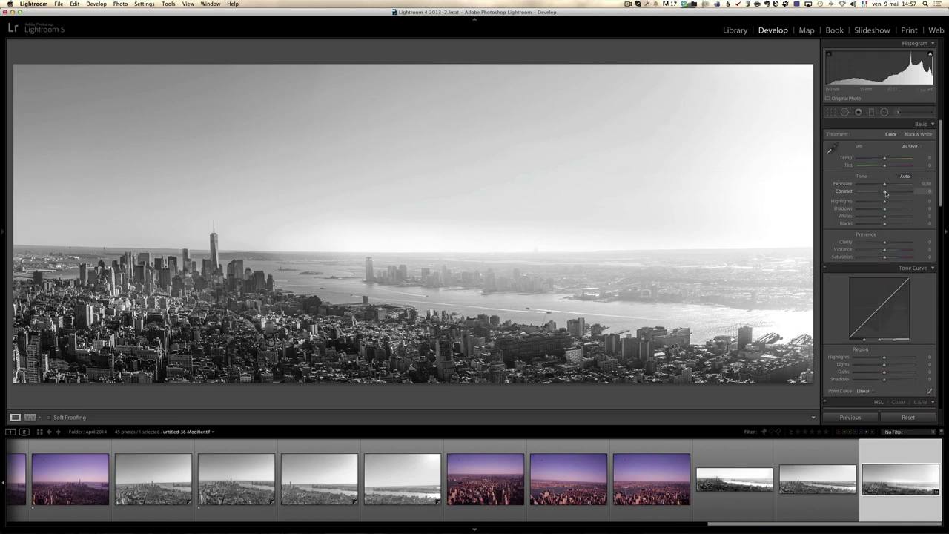
drag(885, 192, 895, 193)
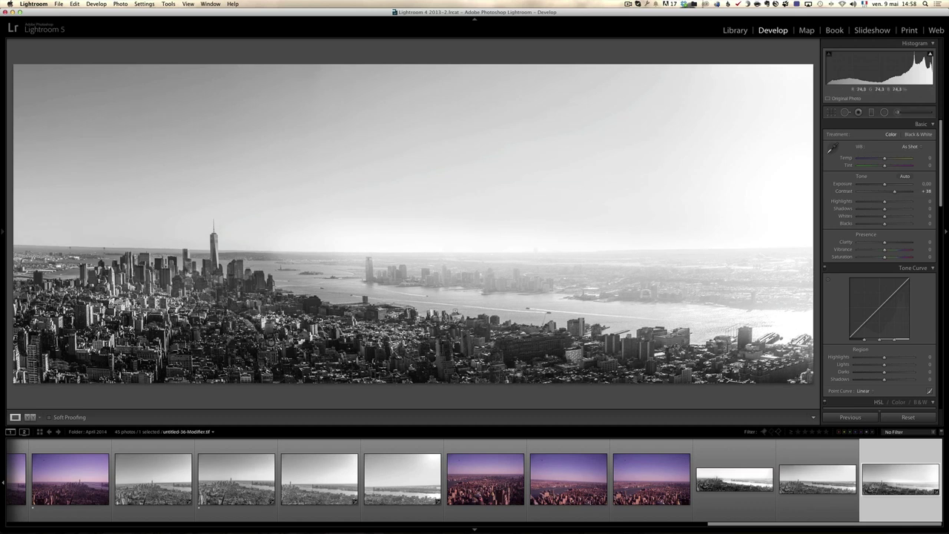